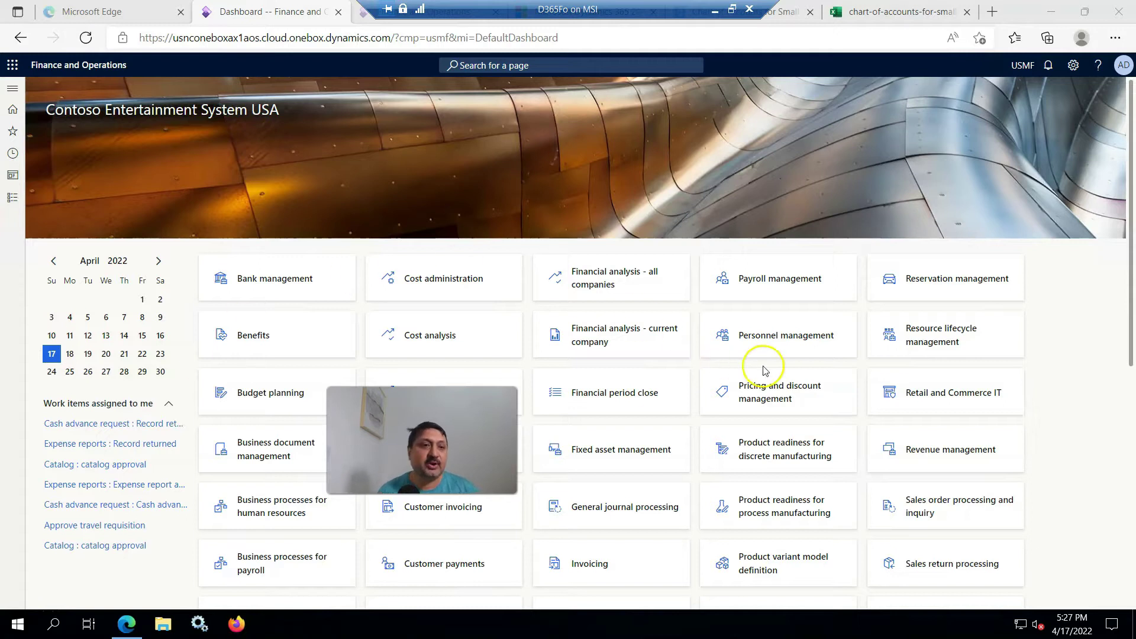
Check the product version information from the help options, then close it.
click(1100, 65)
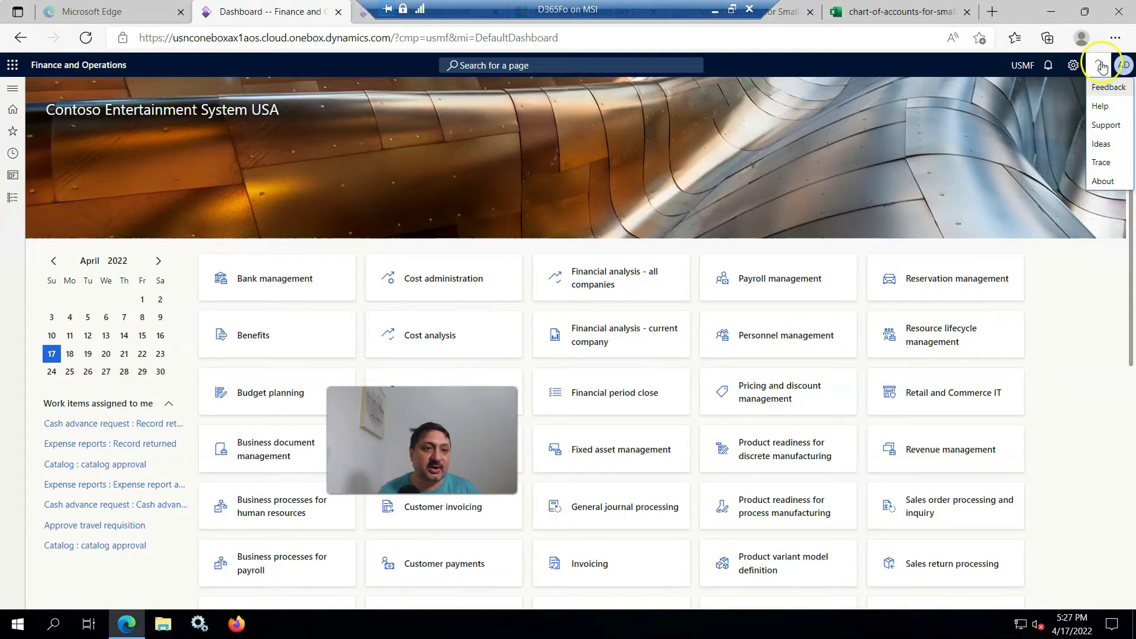
click(1098, 178)
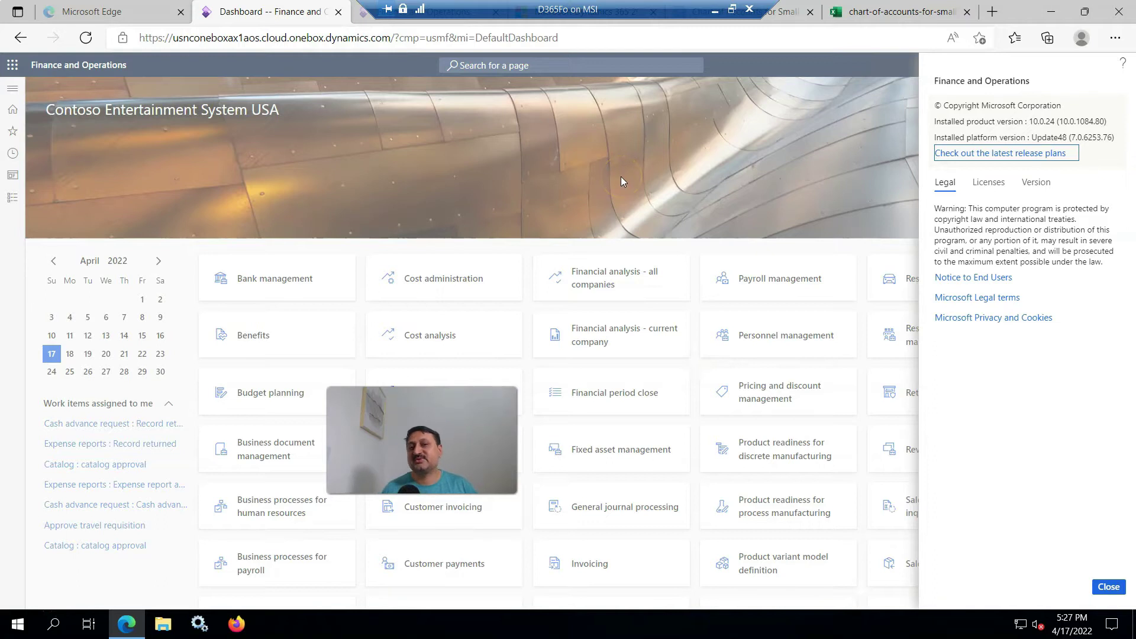
click(1109, 587)
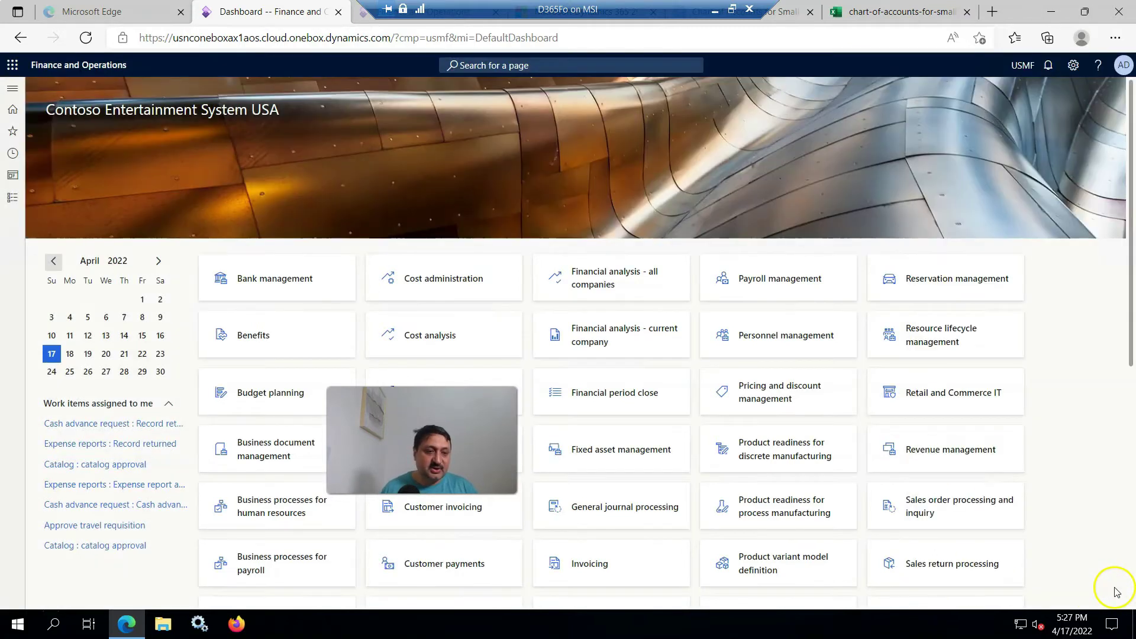
Go to General ledger > General journals and start new journal 00634.
click(13, 89)
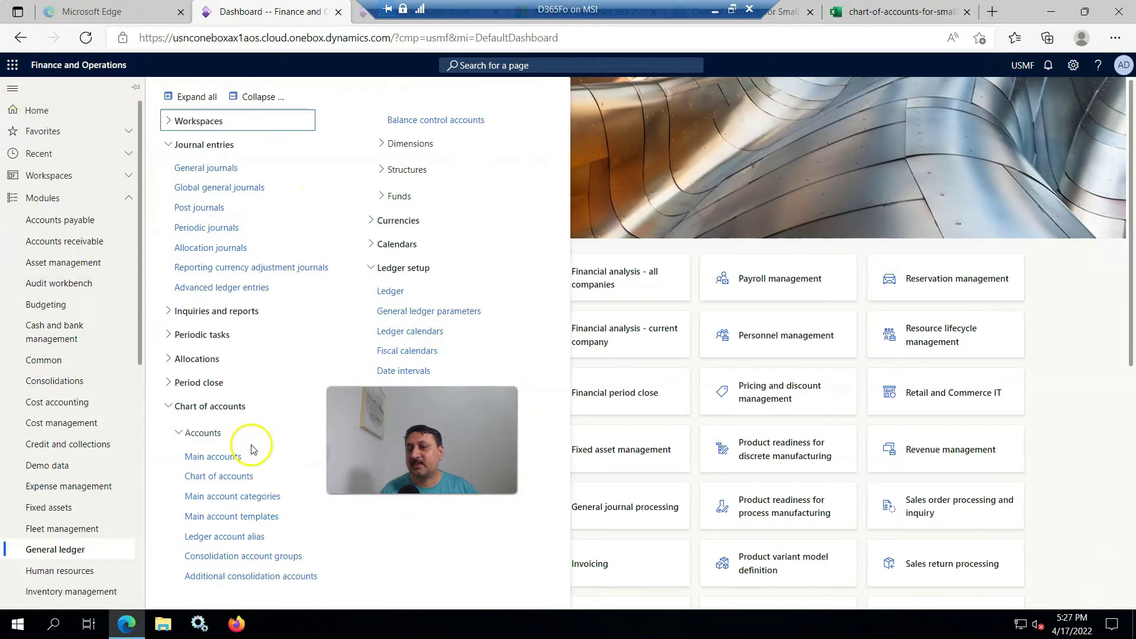
click(59, 553)
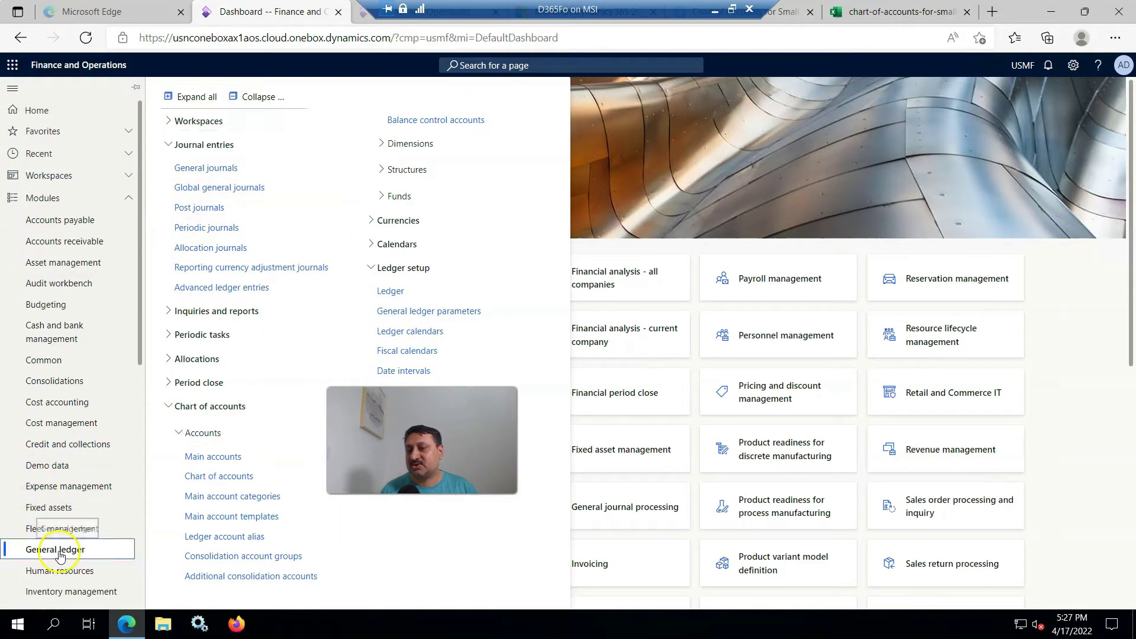
click(214, 167)
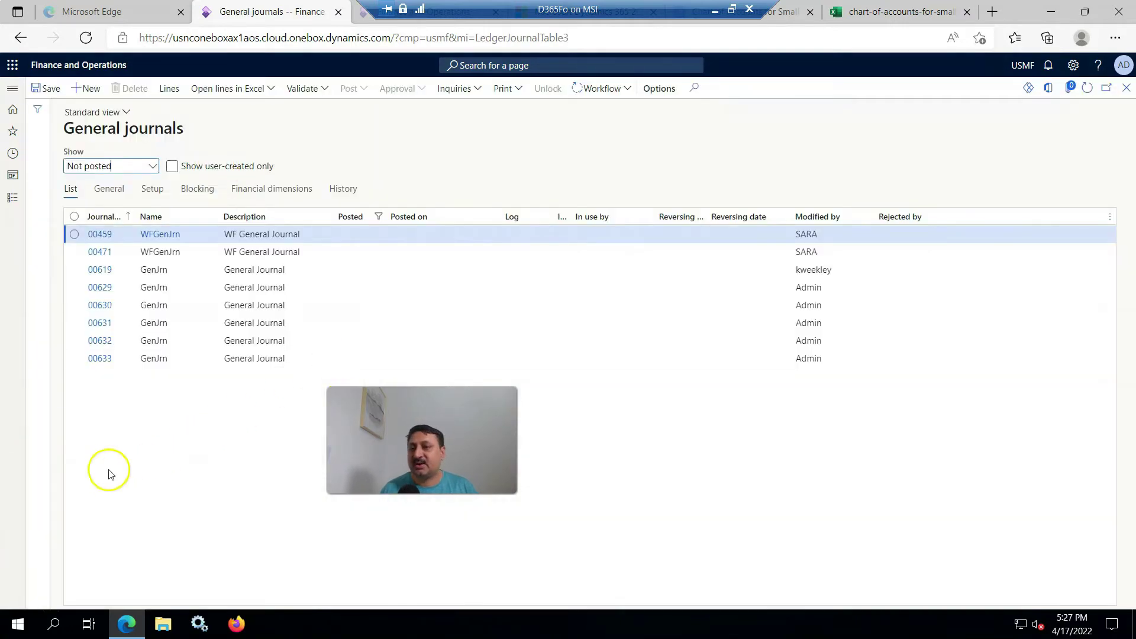
click(87, 88)
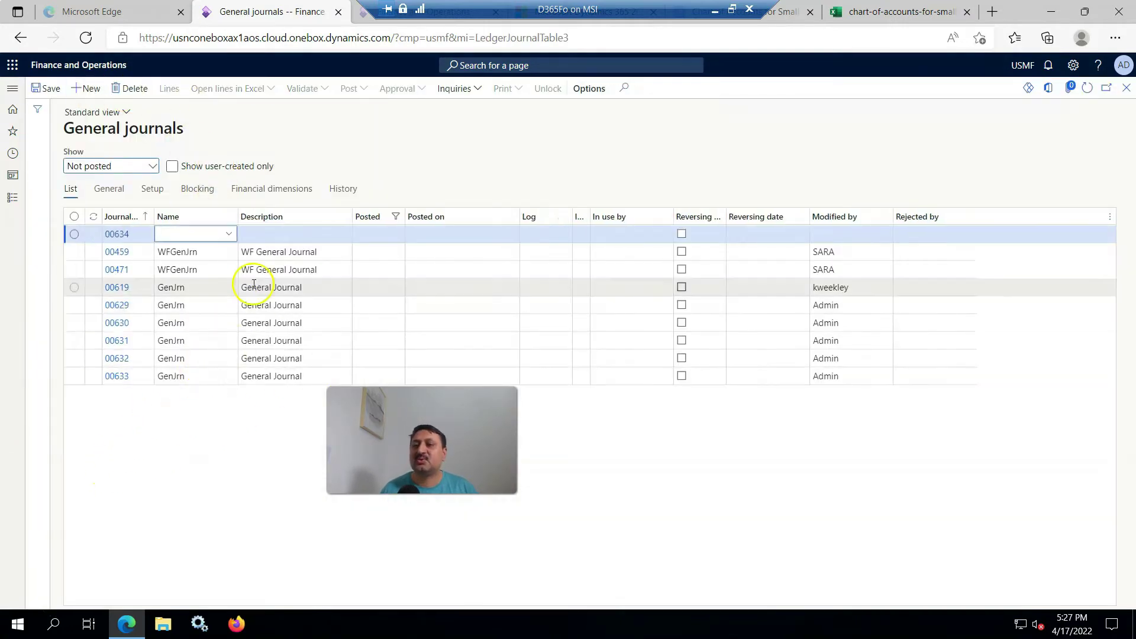
click(229, 233)
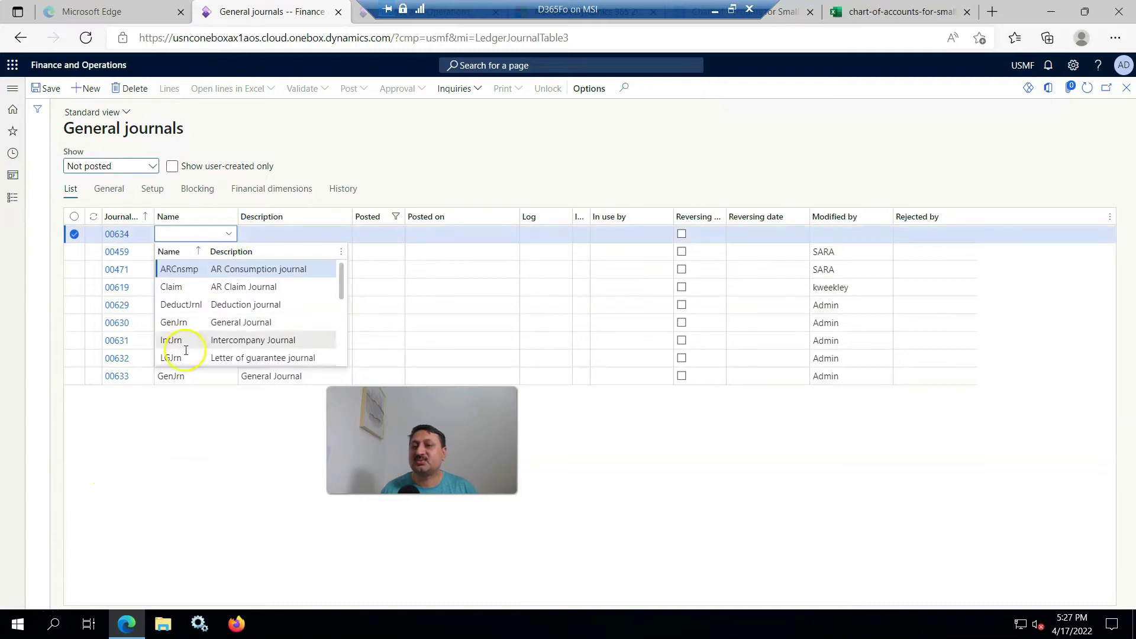
Name the journal GenJrn and set the line account to 110110-002-.
click(173, 322)
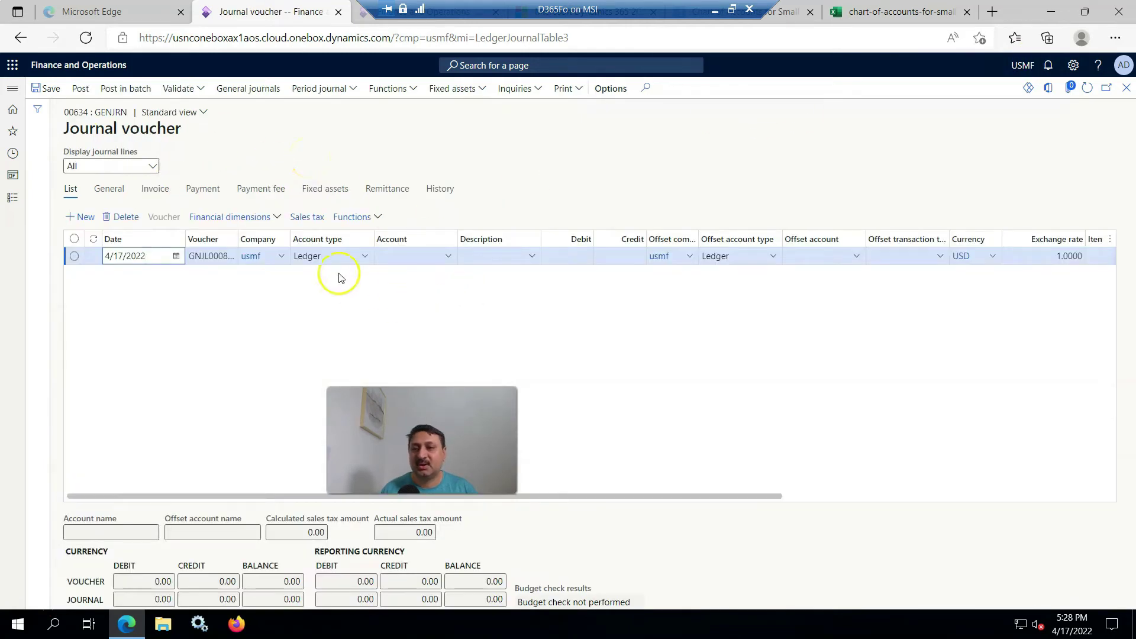
click(448, 256)
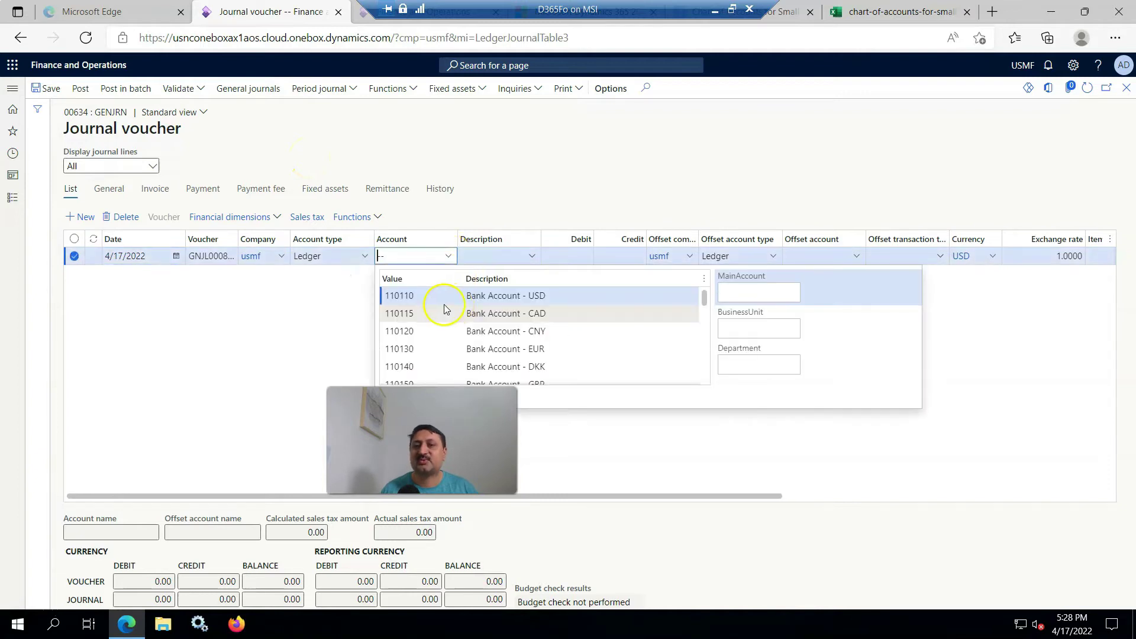
click(393, 298)
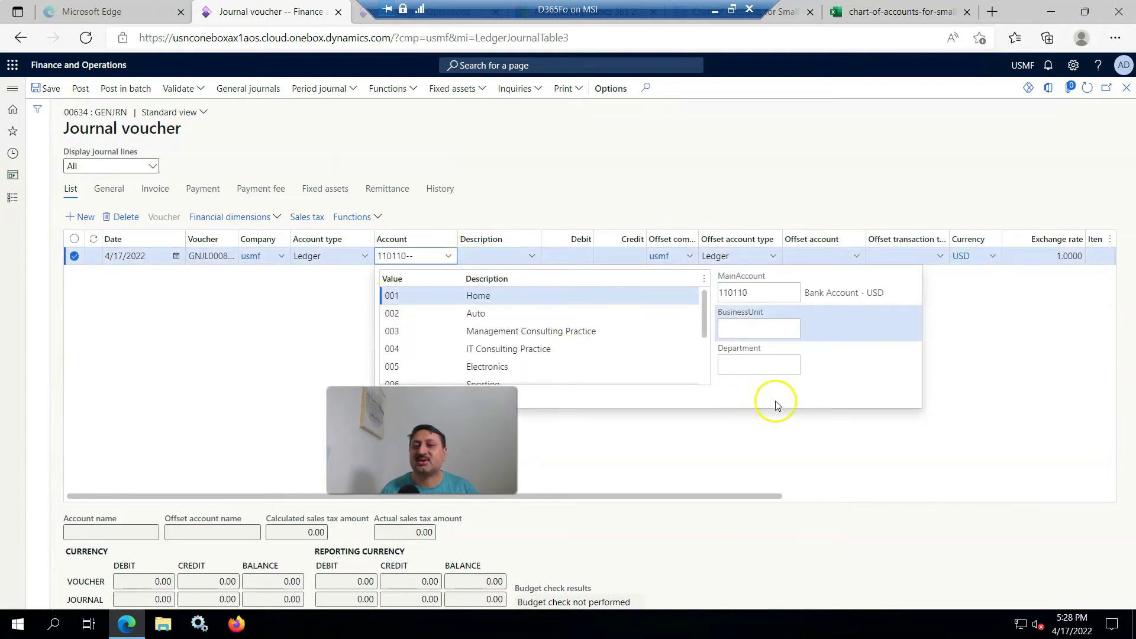
click(390, 313)
click(989, 327)
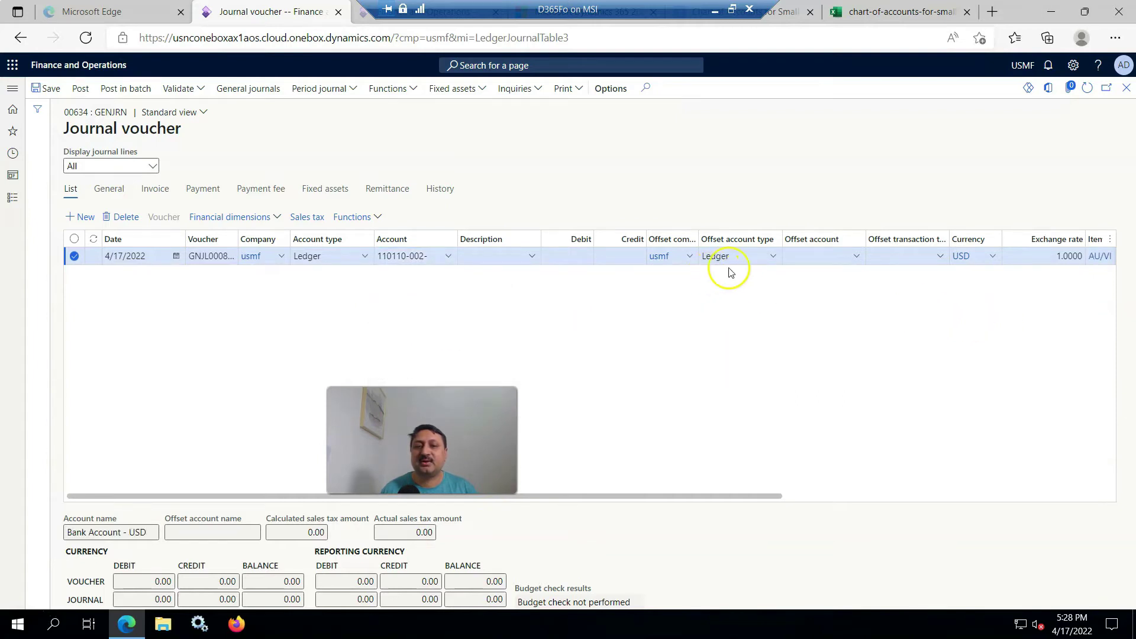
Offset the line against vendor 1001 with a 15,000.00 credit.
click(772, 257)
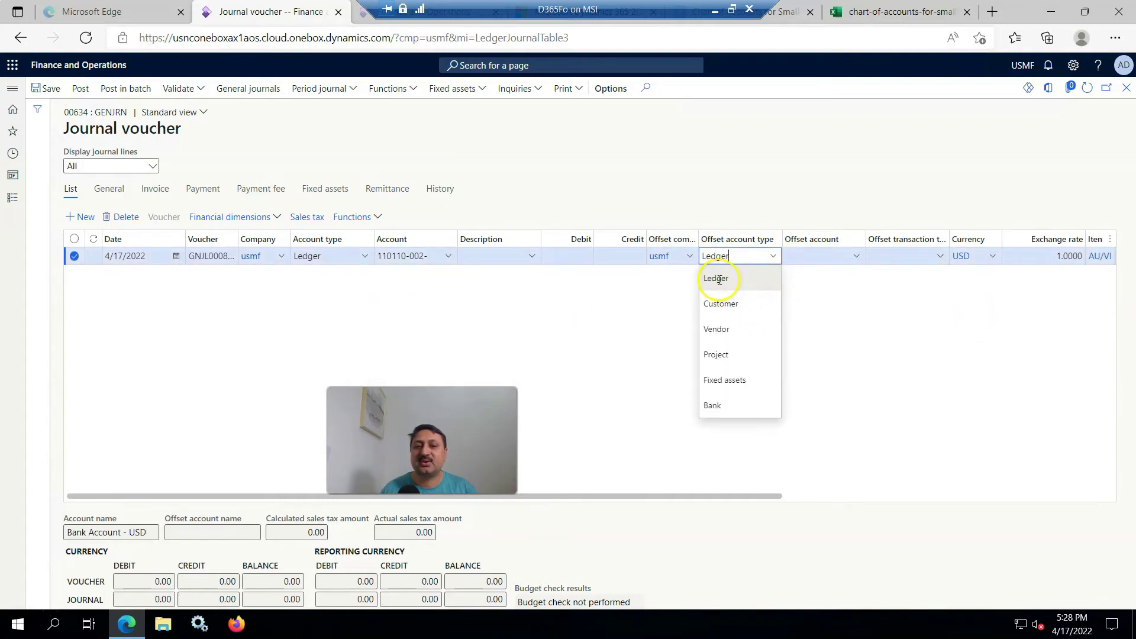
click(716, 329)
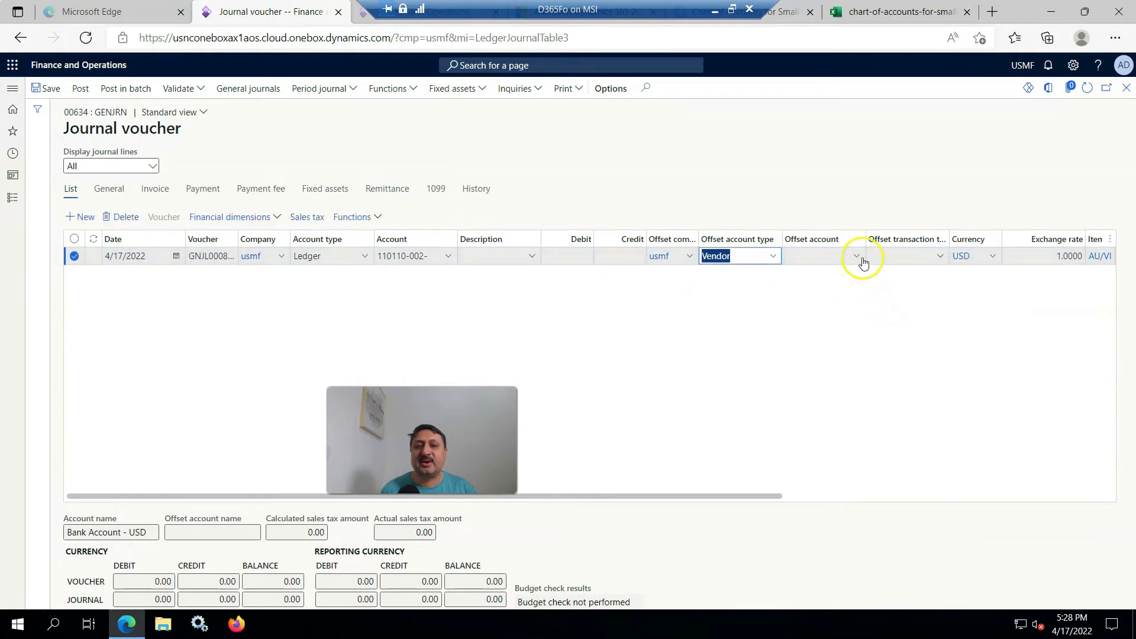
click(857, 258)
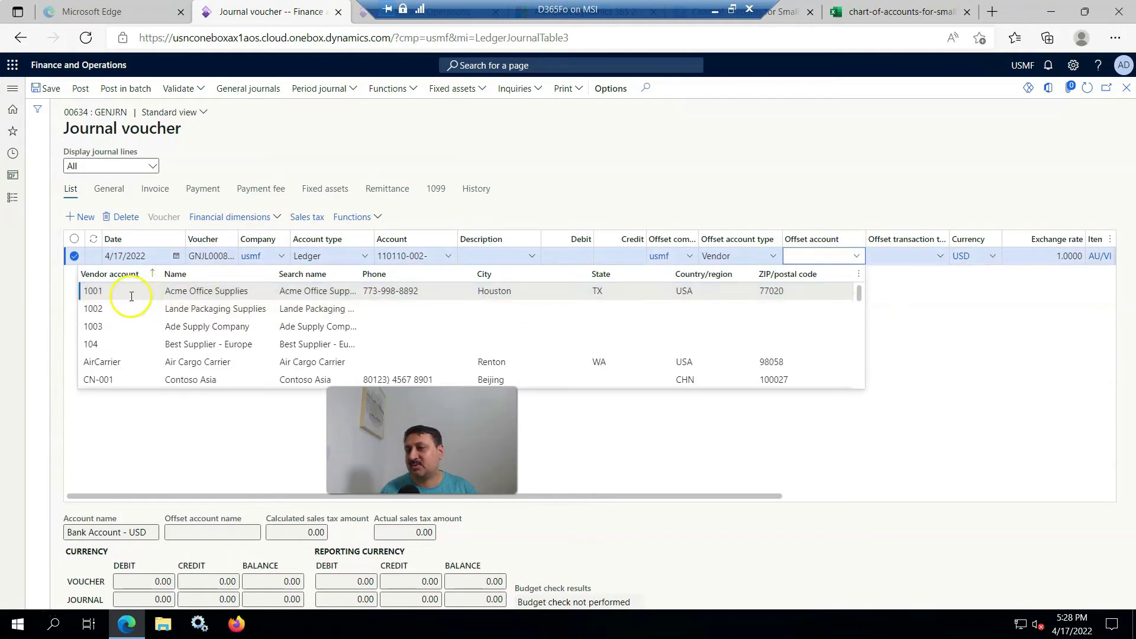
click(131, 297)
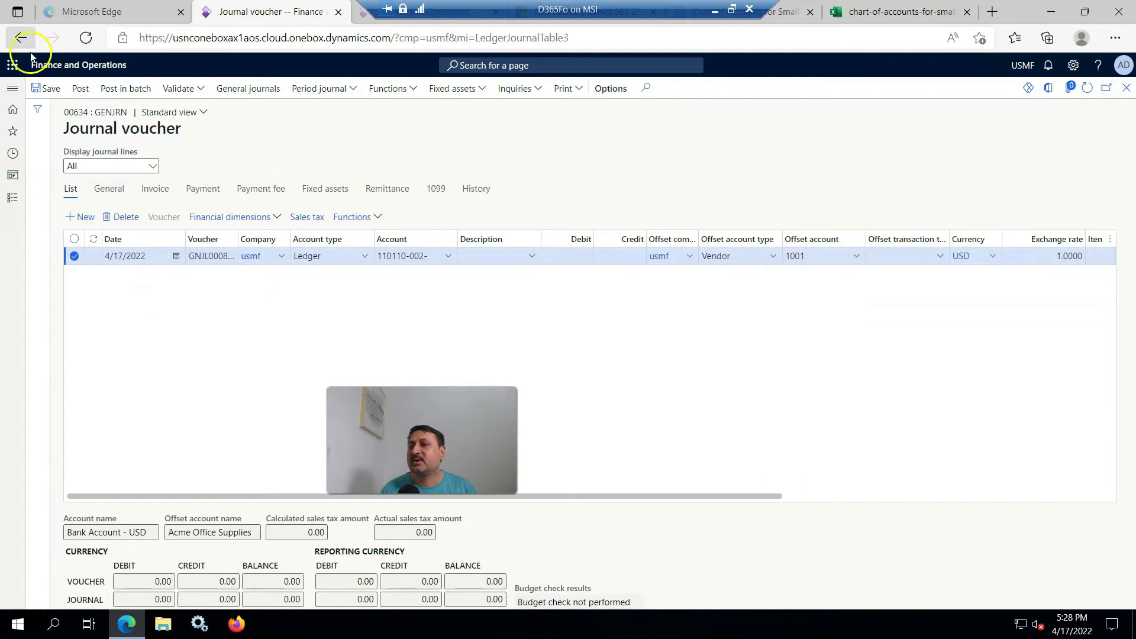
click(619, 256)
text(15,000)
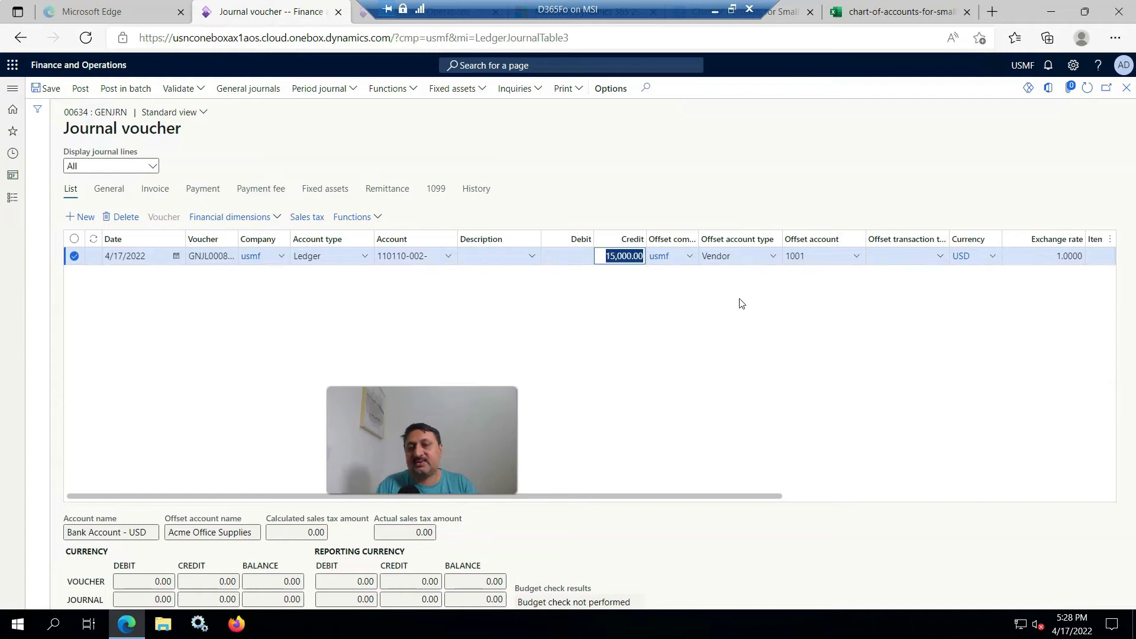
click(373, 218)
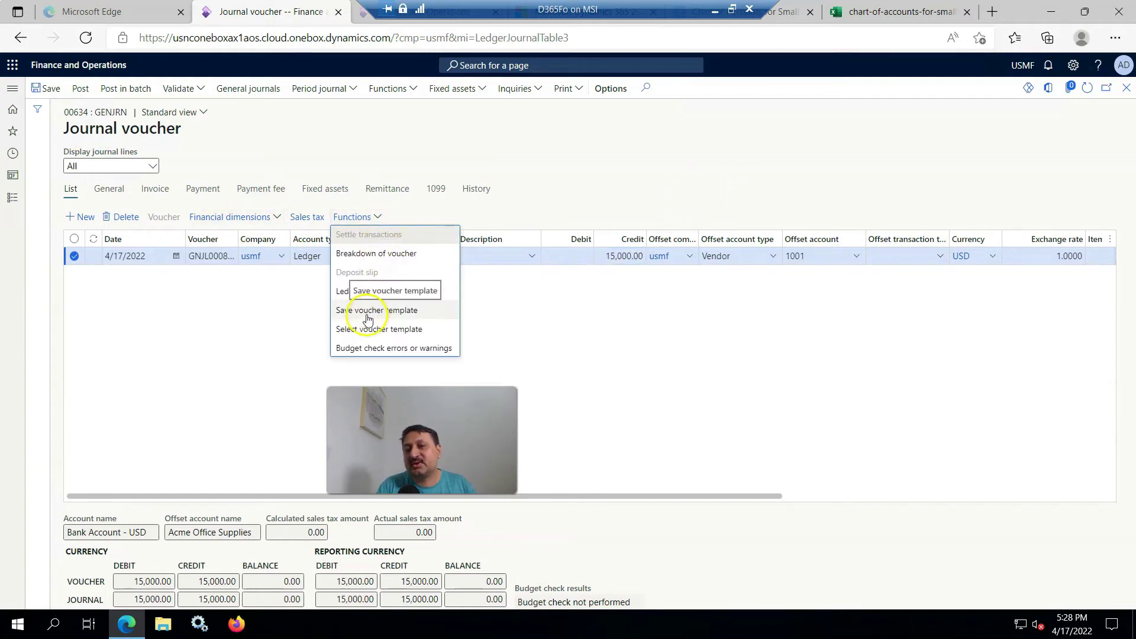
Save journal 00634's line as a voucher template of type Percent.
click(374, 310)
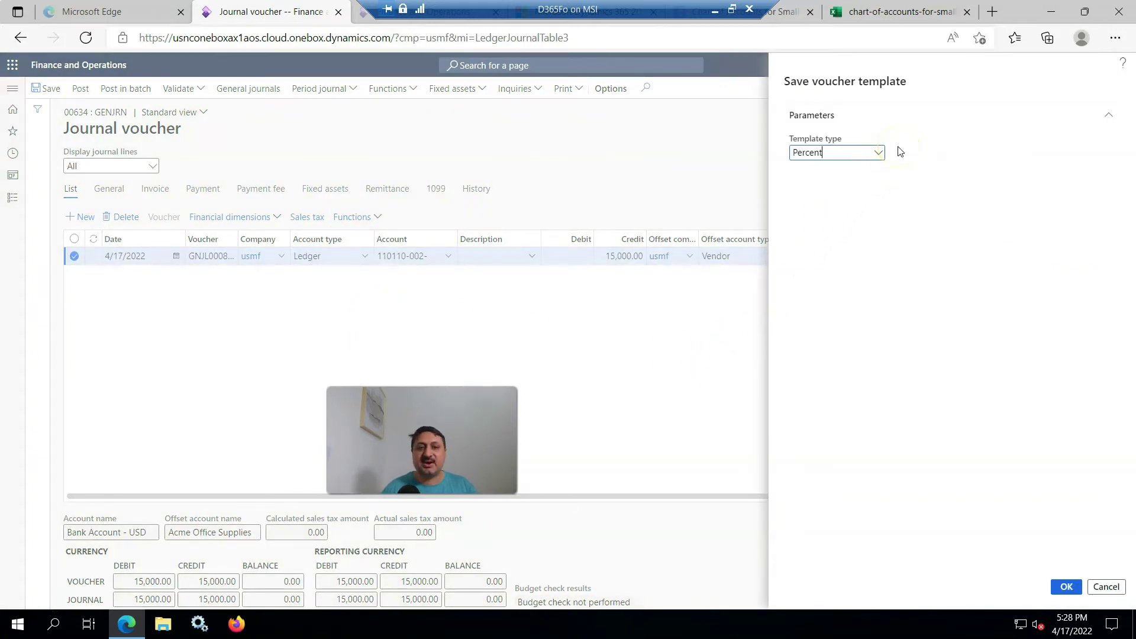
click(877, 154)
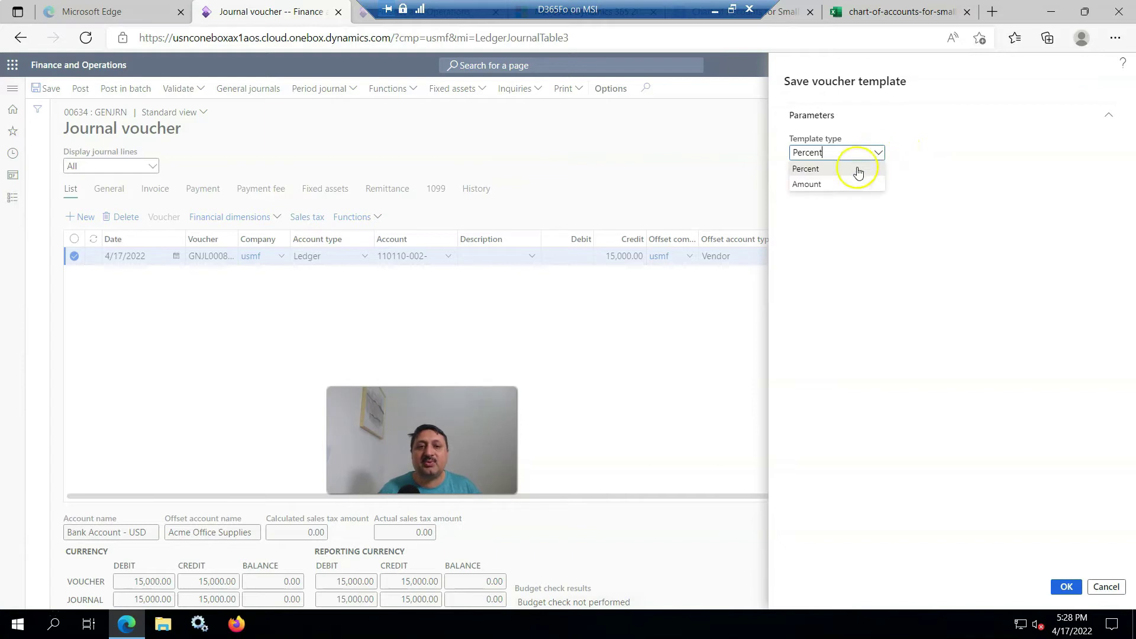
click(805, 170)
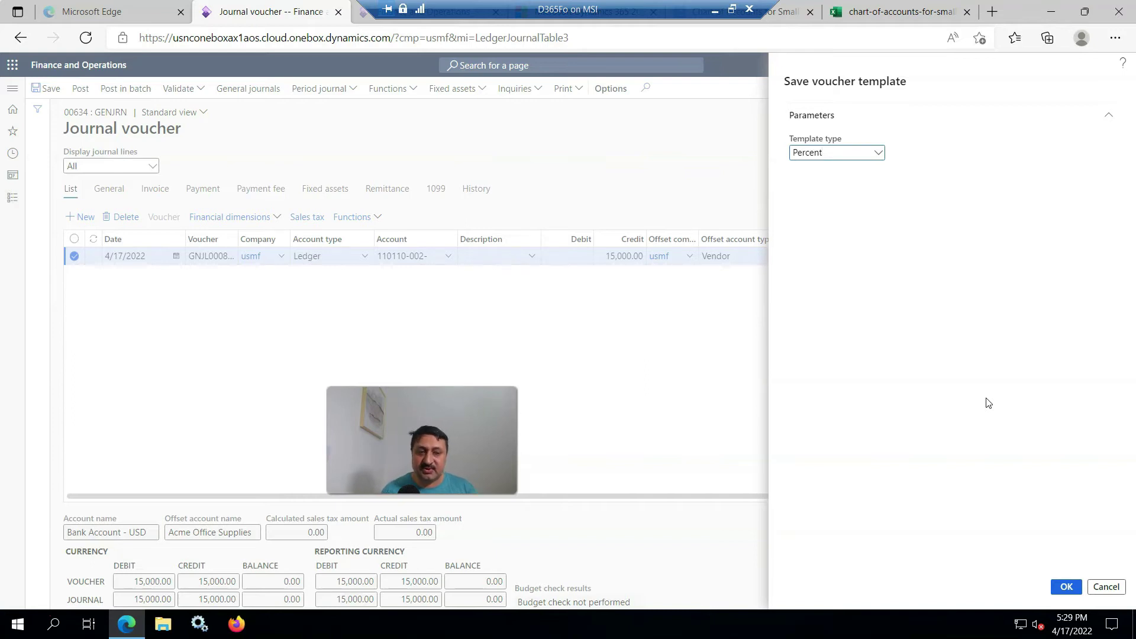
click(1065, 586)
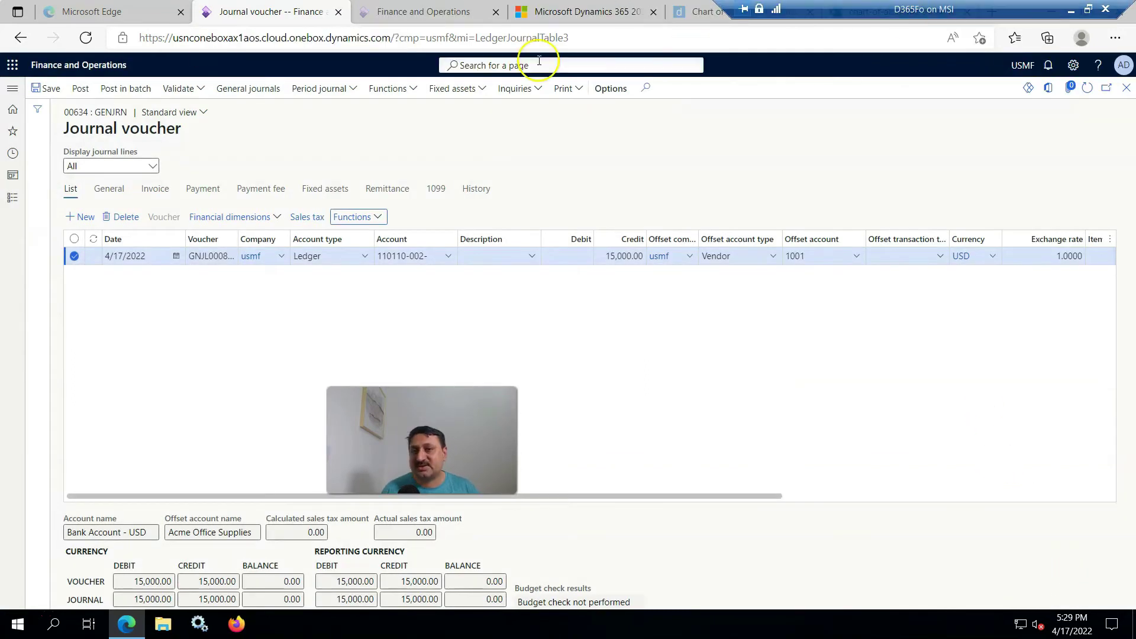
In a duplicated tab, create GenJrn journal 00635 and open its voucher lines.
right_click(249, 11)
click(306, 97)
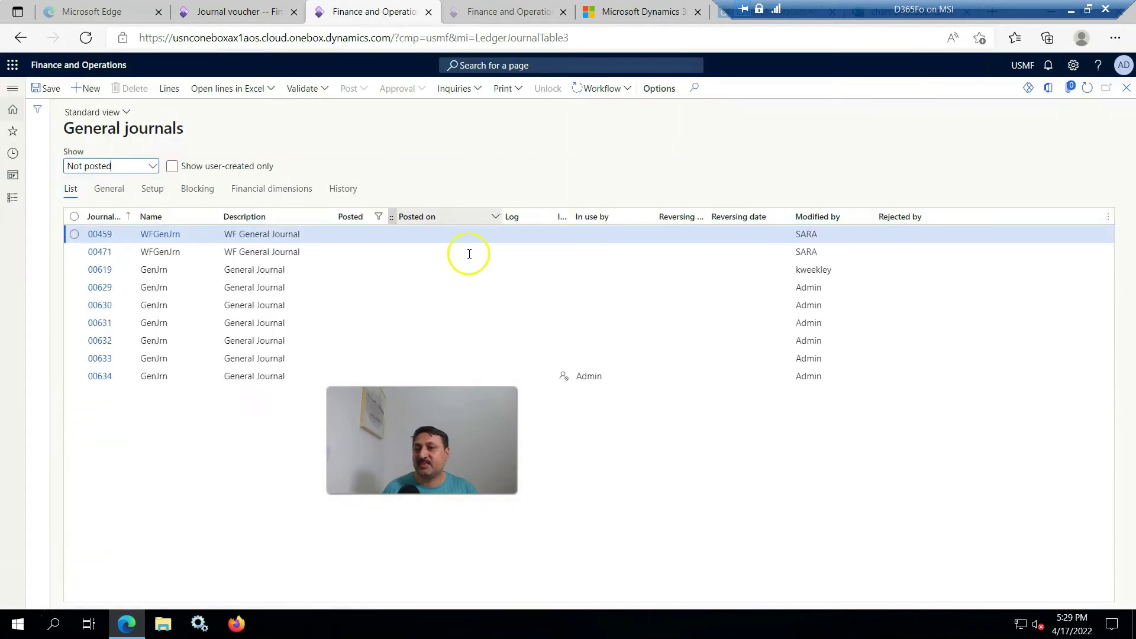
click(98, 93)
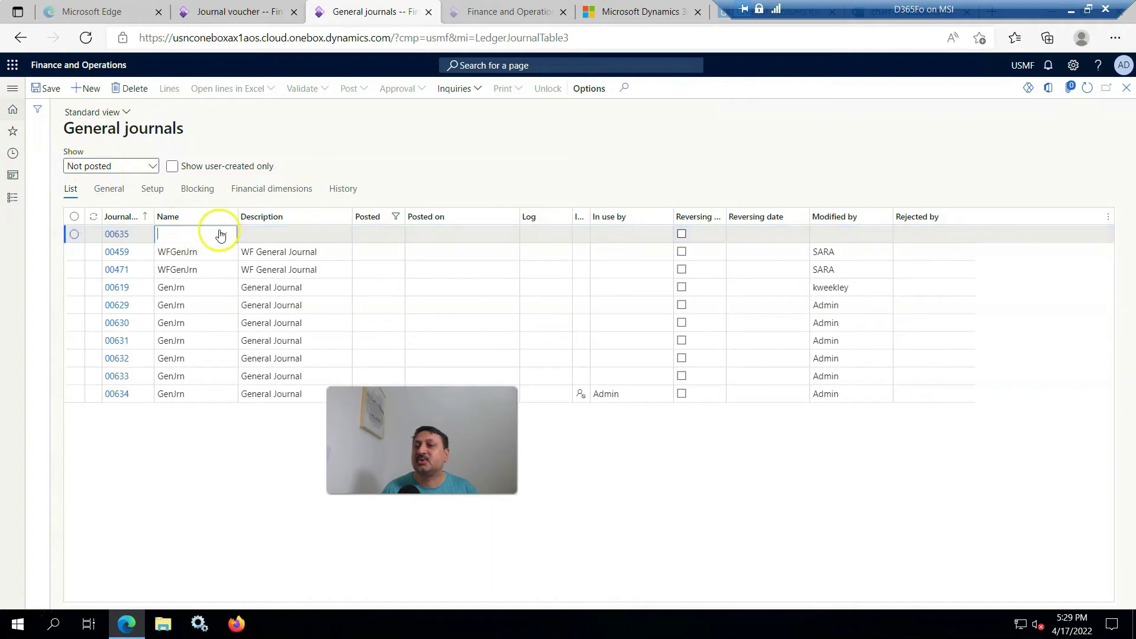
click(222, 234)
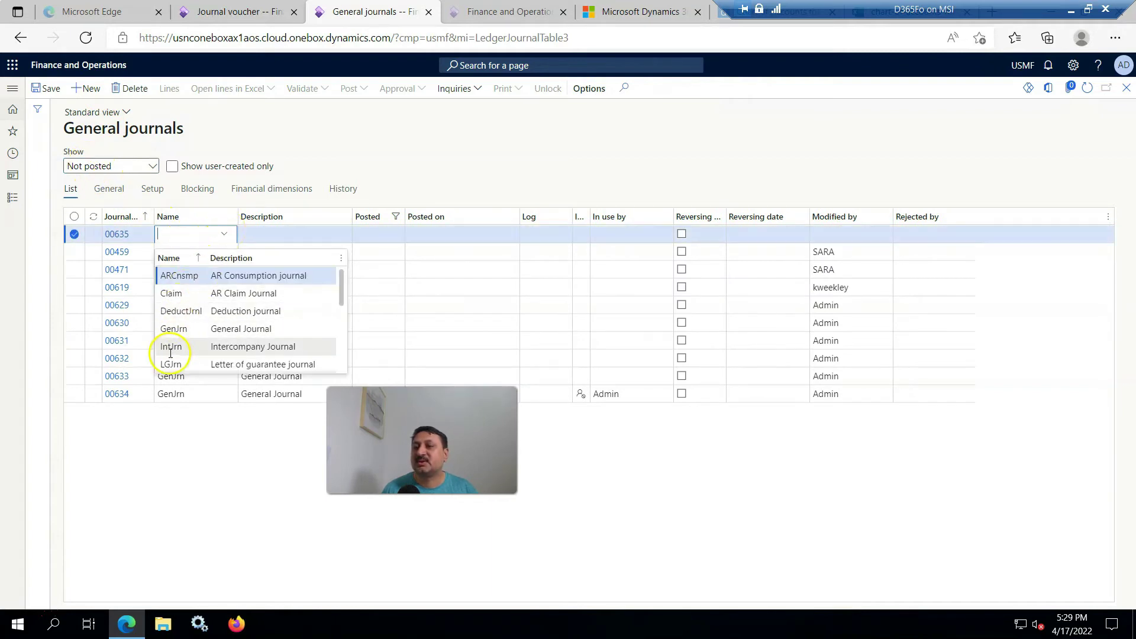
click(174, 328)
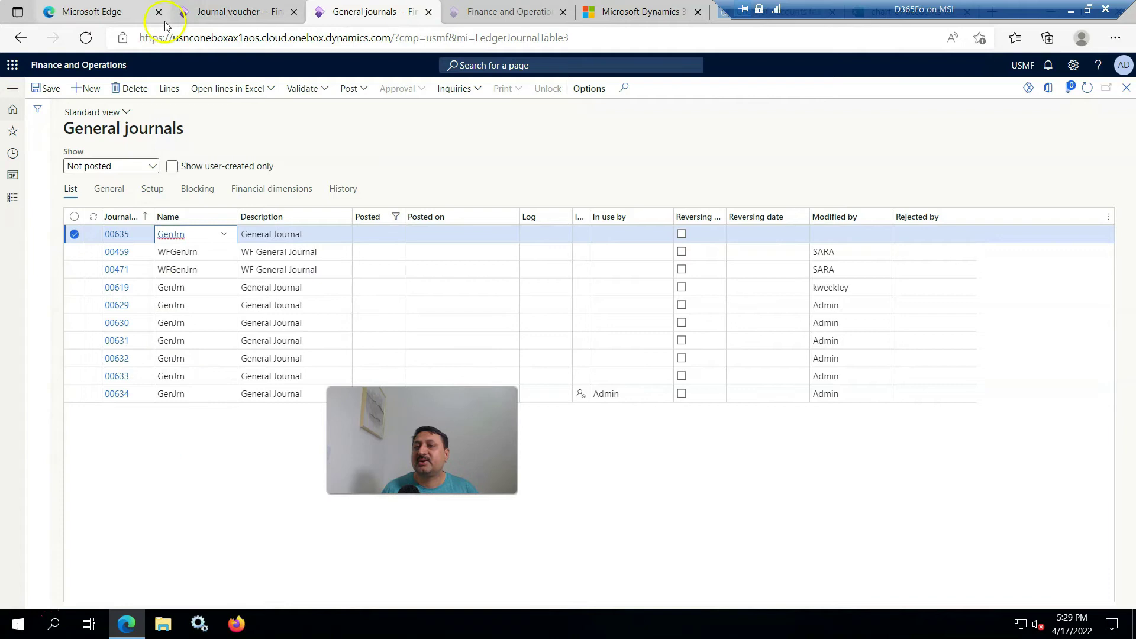
click(167, 92)
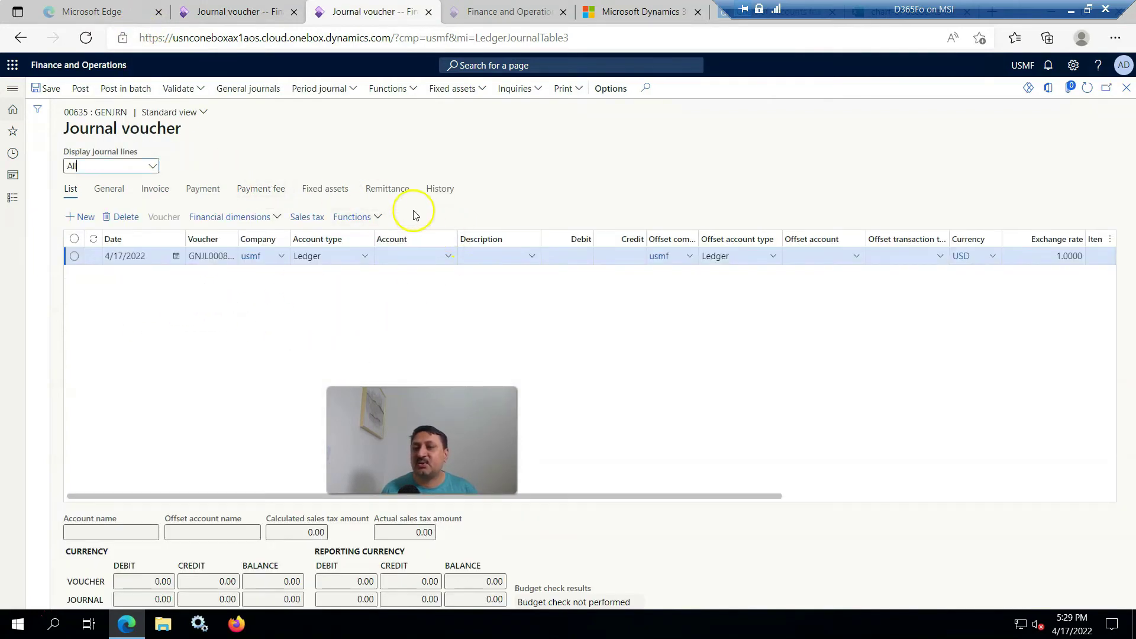
click(377, 219)
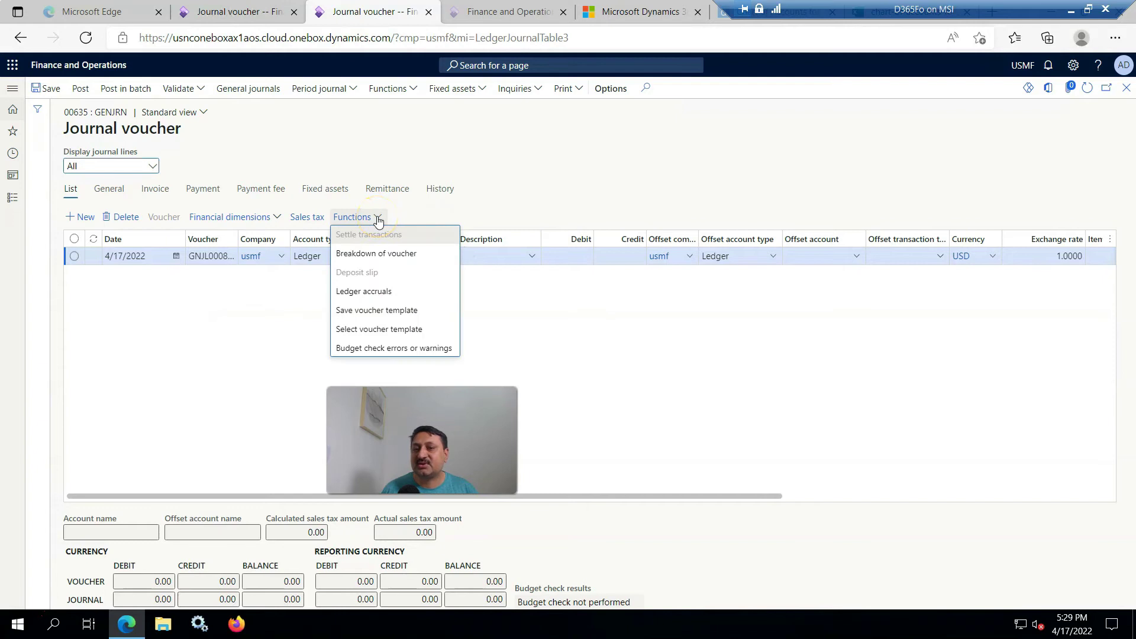
Apply voucher template 00634 to journal 00635 with an amount of 34,000.
click(363, 330)
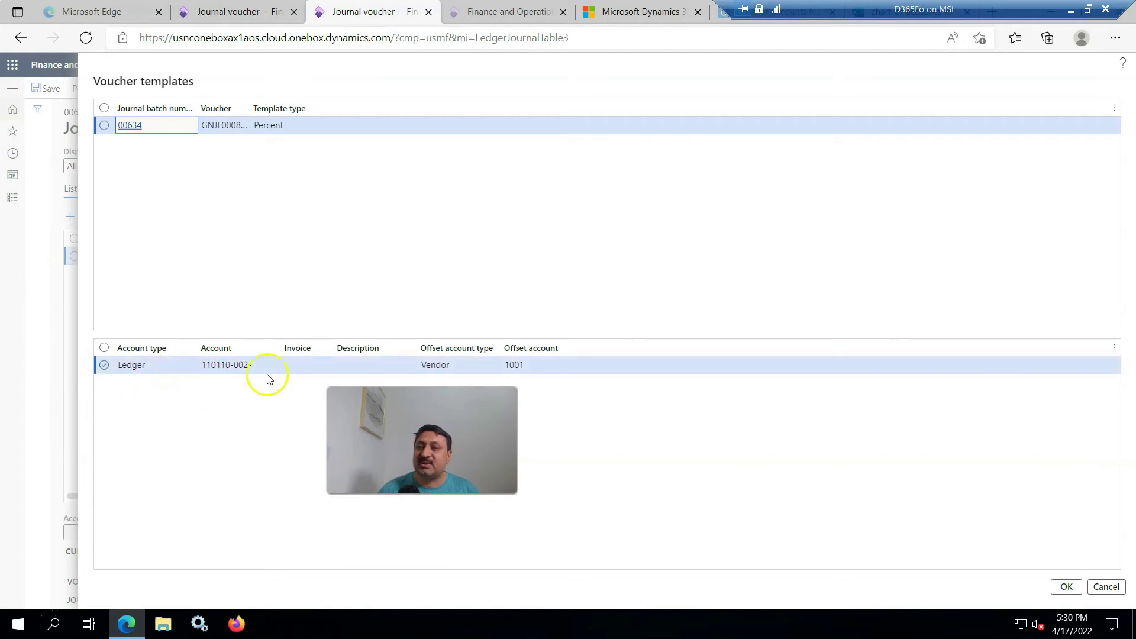
click(104, 125)
click(1066, 586)
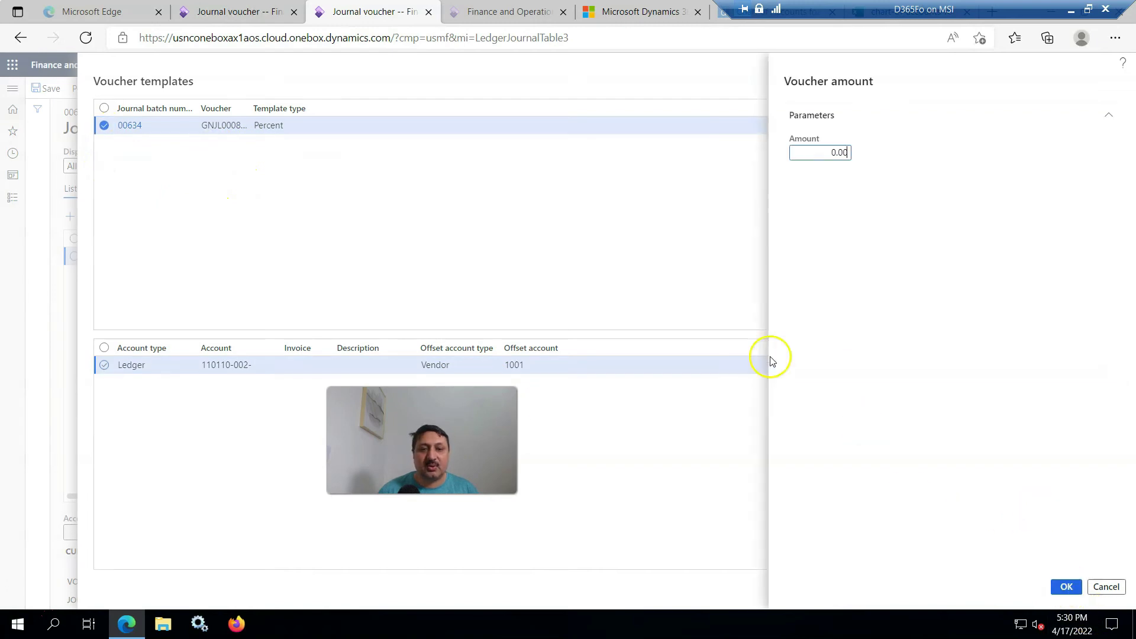
click(809, 151)
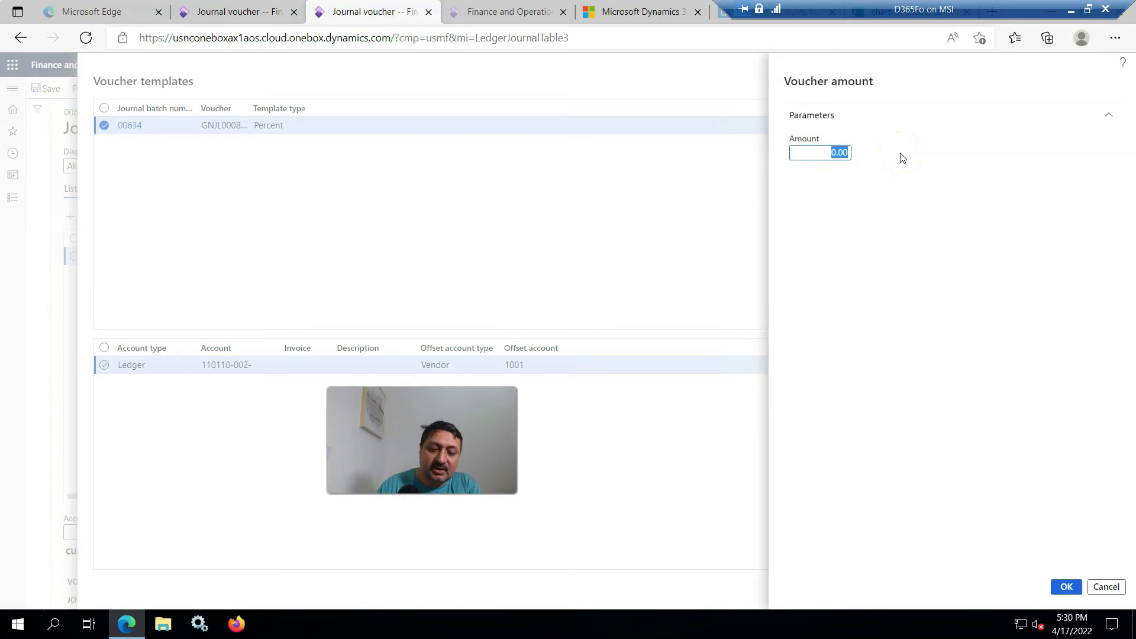
text(34000)
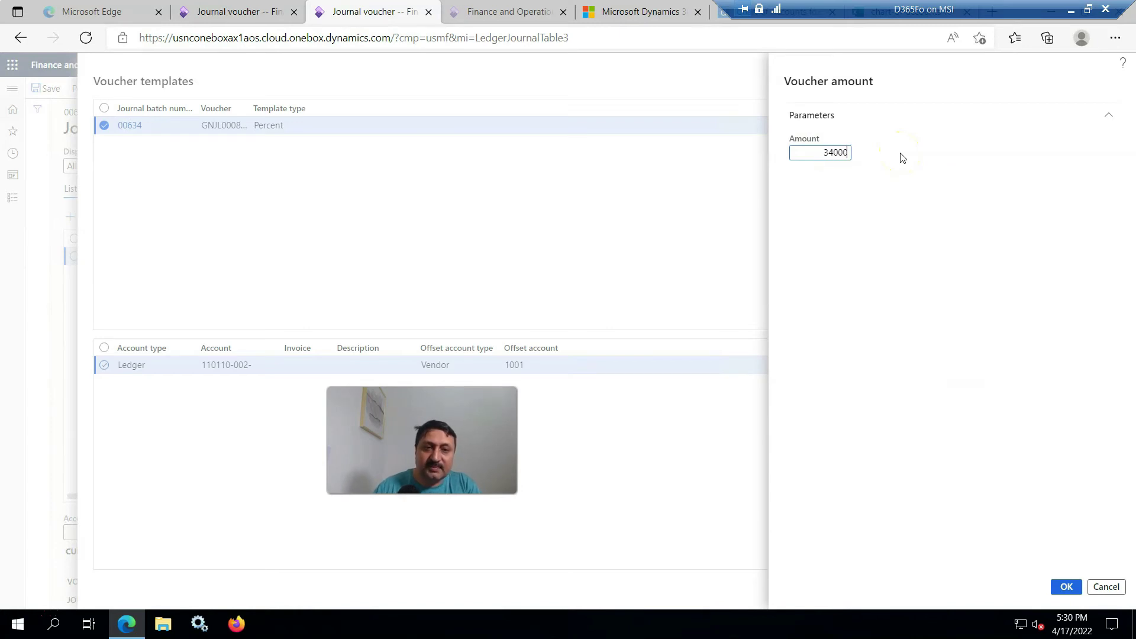
click(1064, 587)
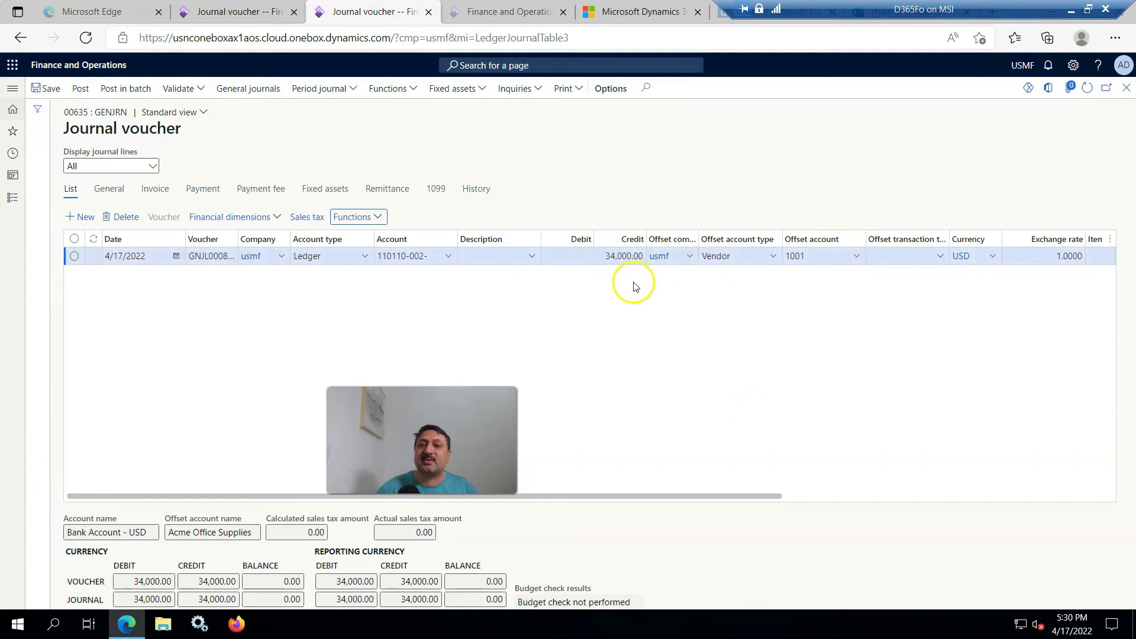
Save journal 00635's 34,000.00 line as a voucher template of type Amount.
click(621, 270)
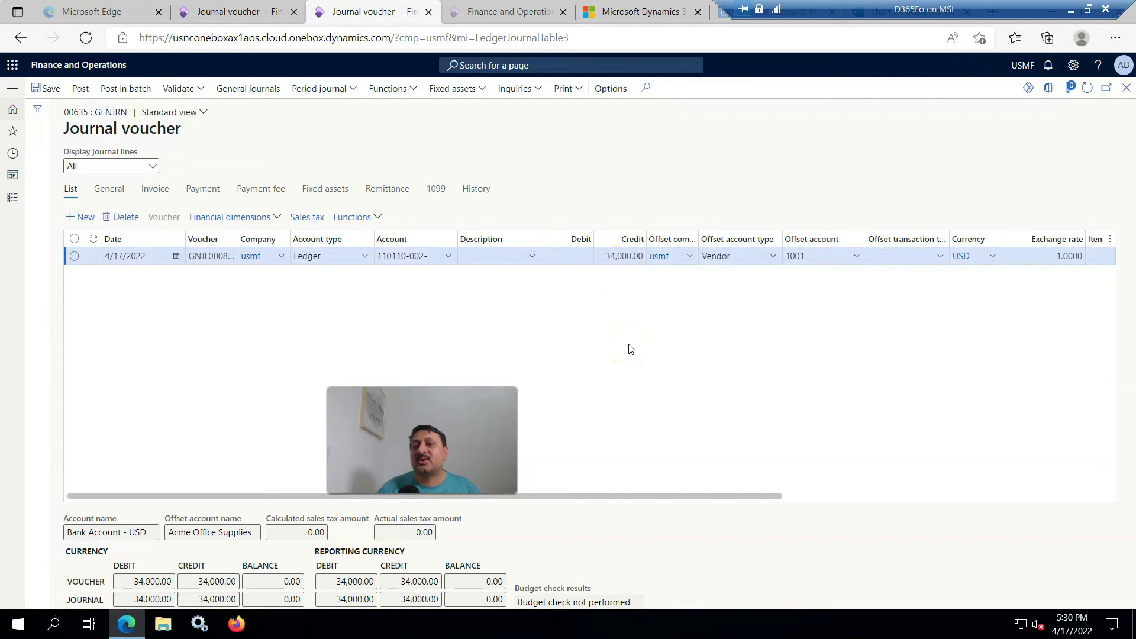
click(374, 220)
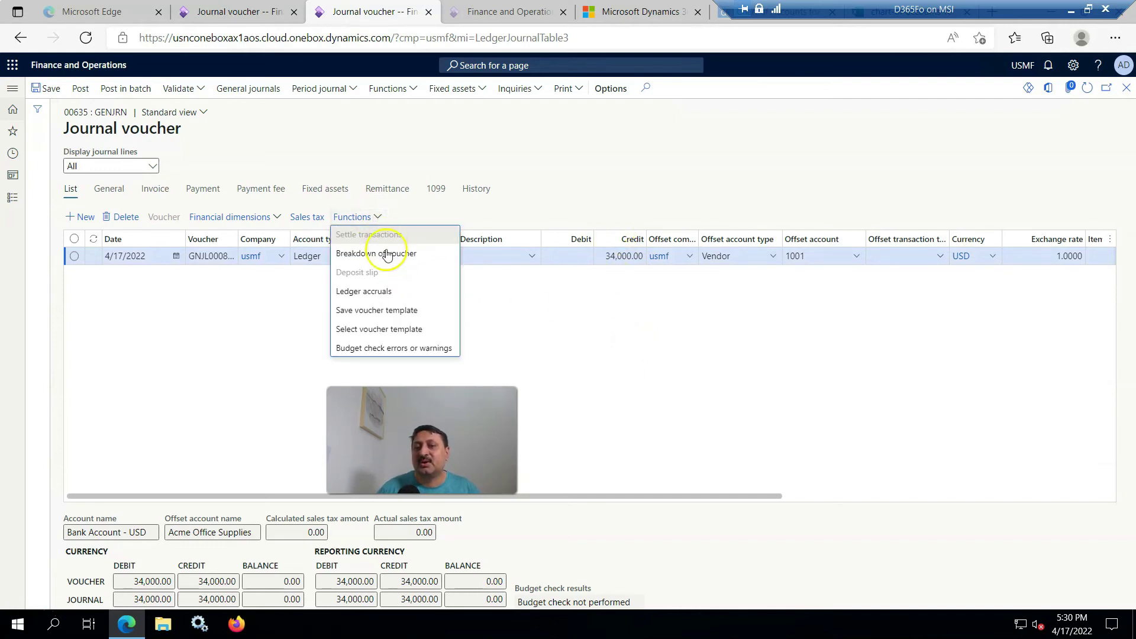
click(375, 312)
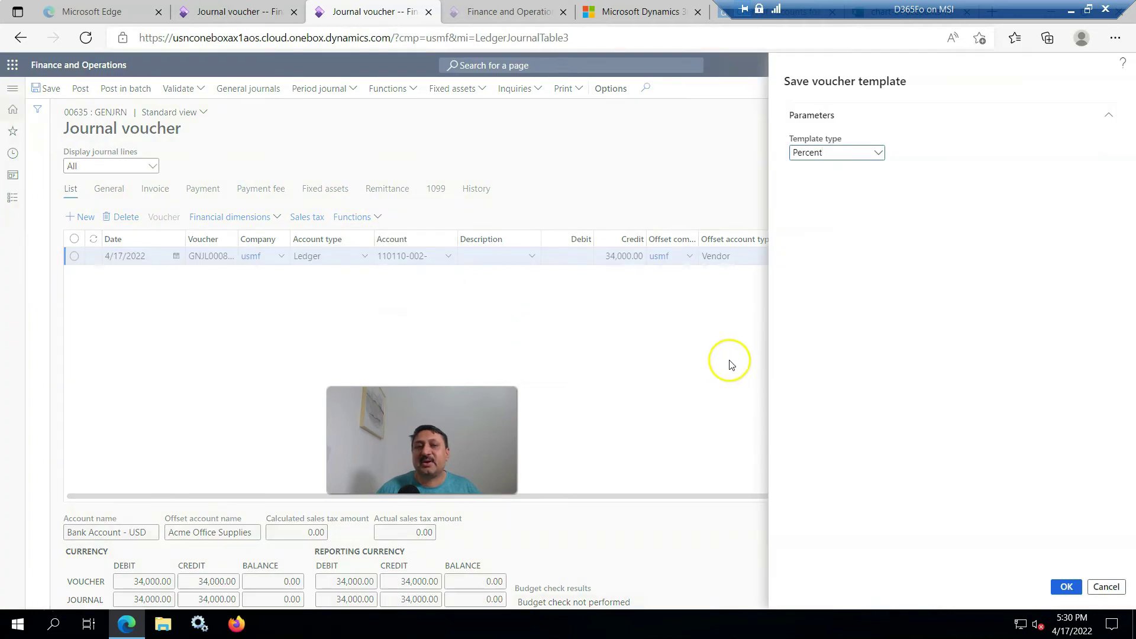
click(881, 155)
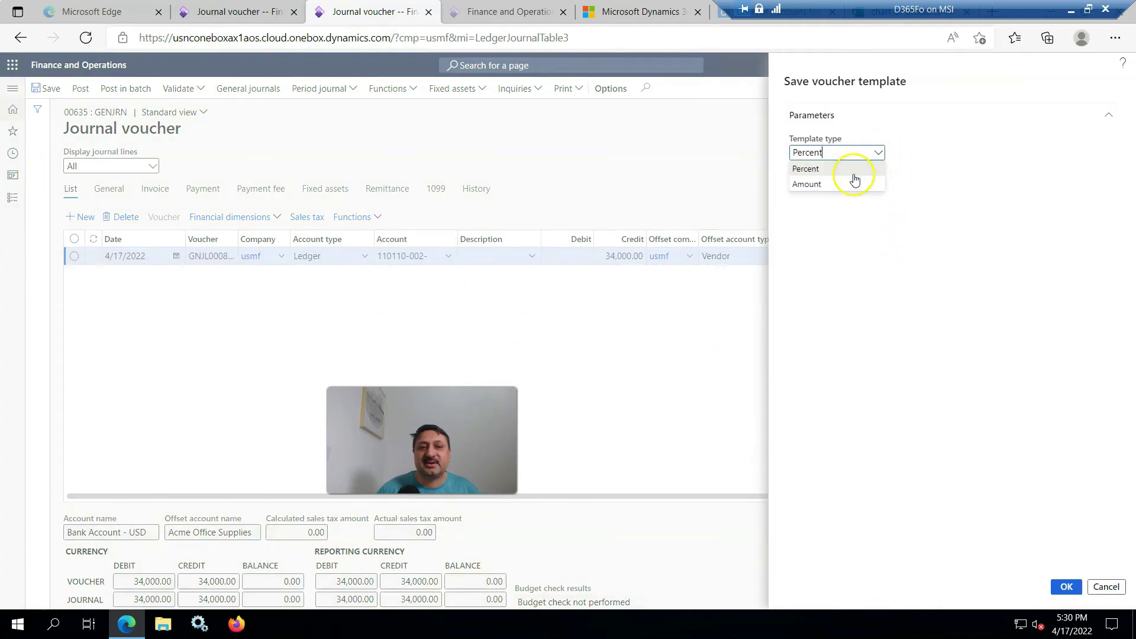
click(803, 184)
right_click(384, 18)
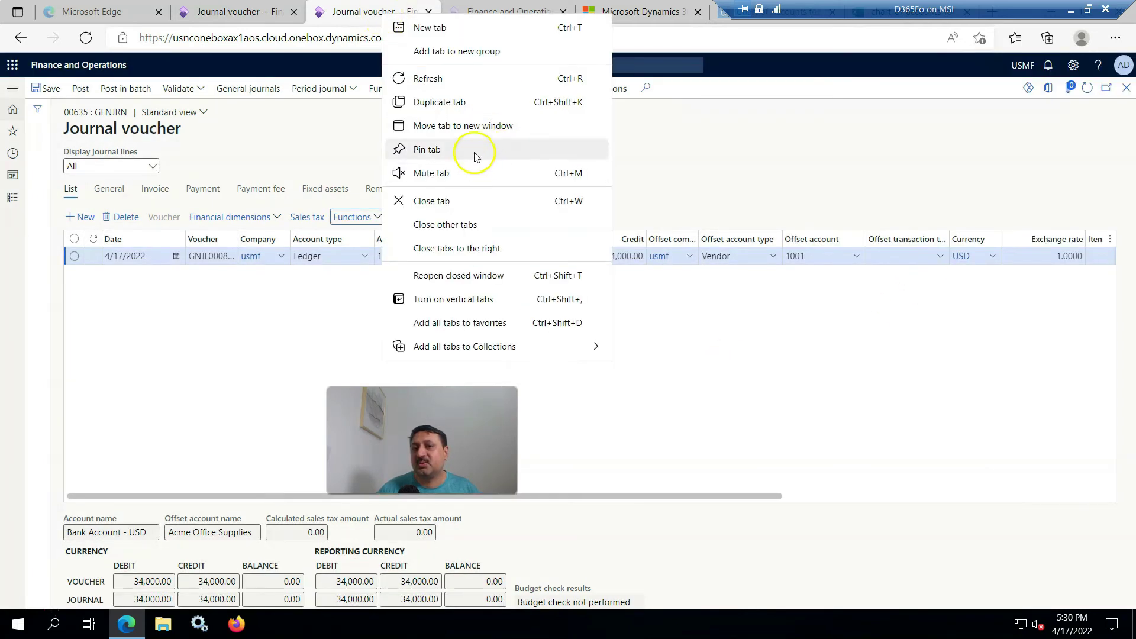
In a duplicated browser tab, create GenJrn journal 00636 and open its voucher lines.
click(457, 101)
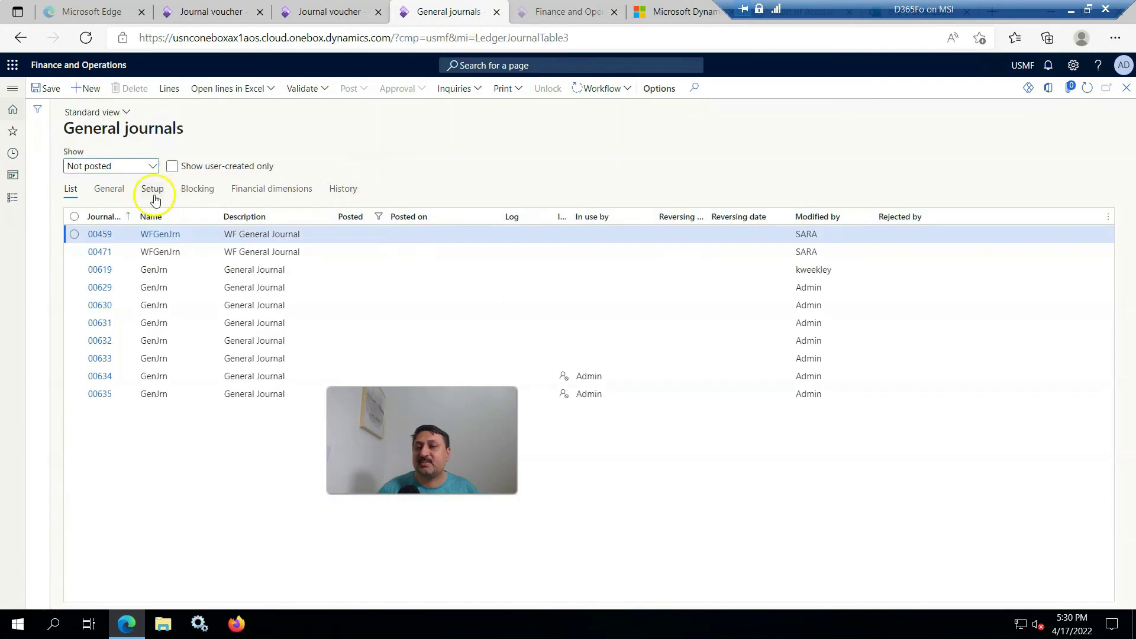
click(88, 87)
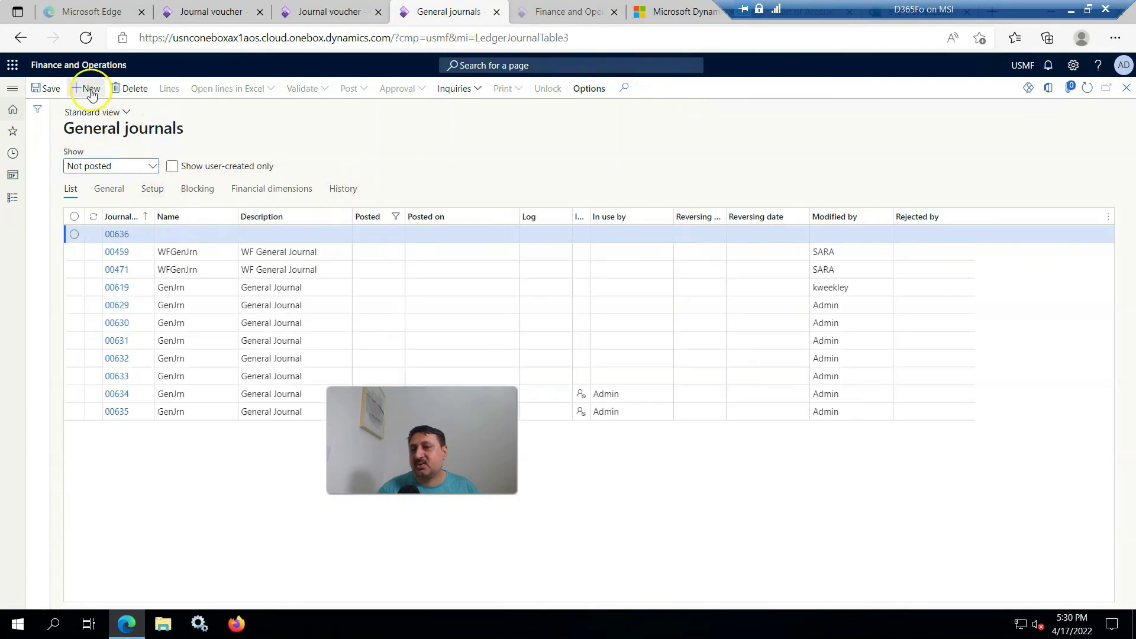
click(225, 239)
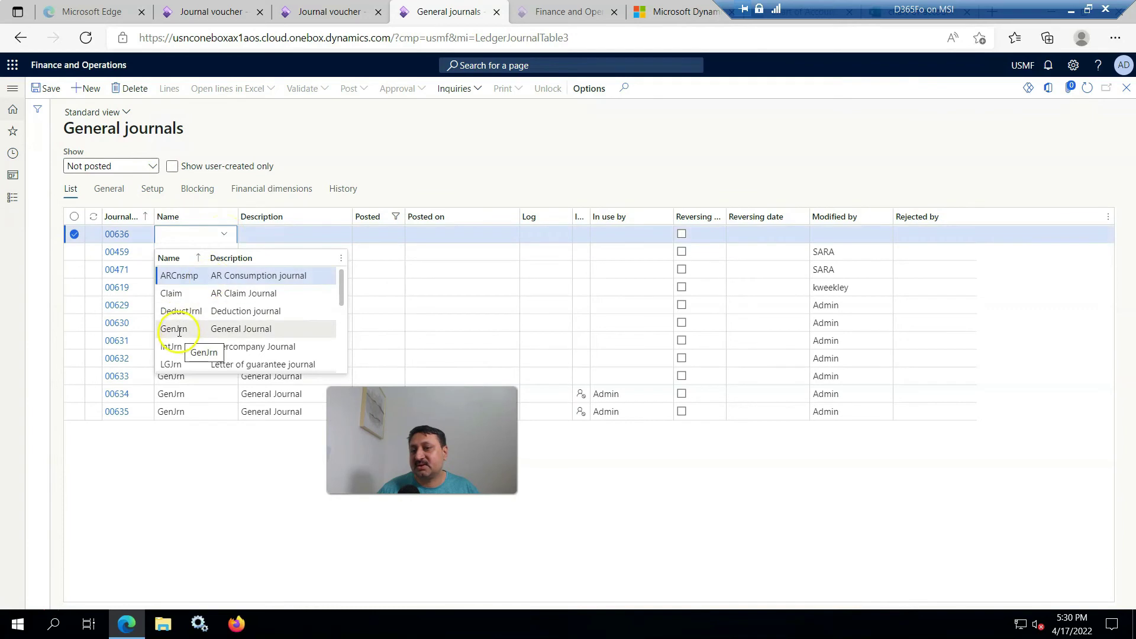
click(180, 330)
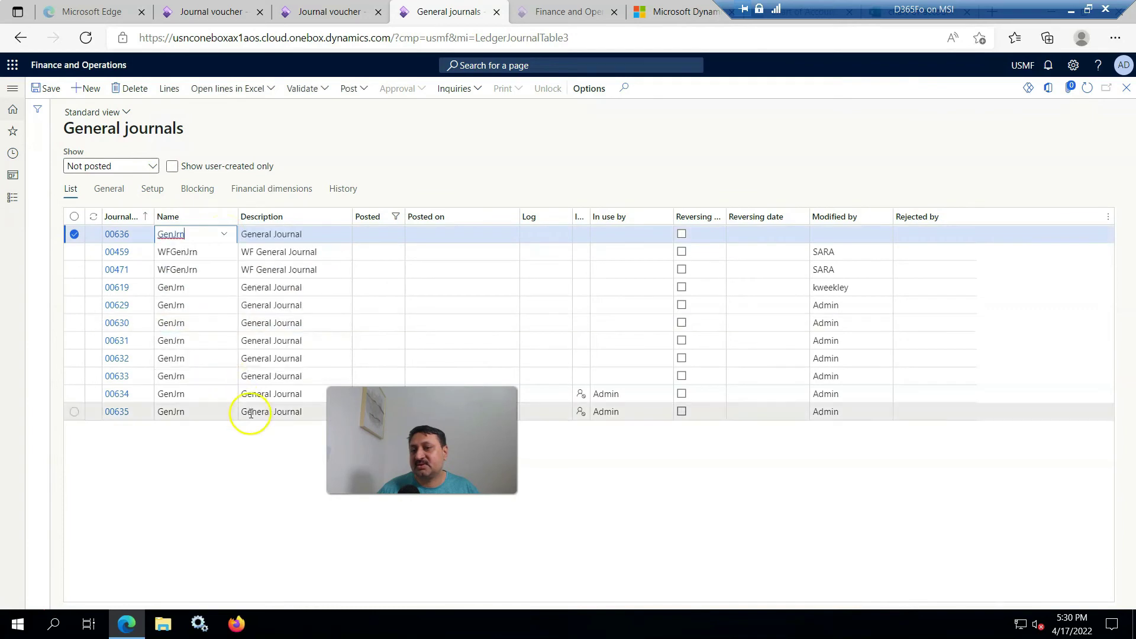
click(169, 93)
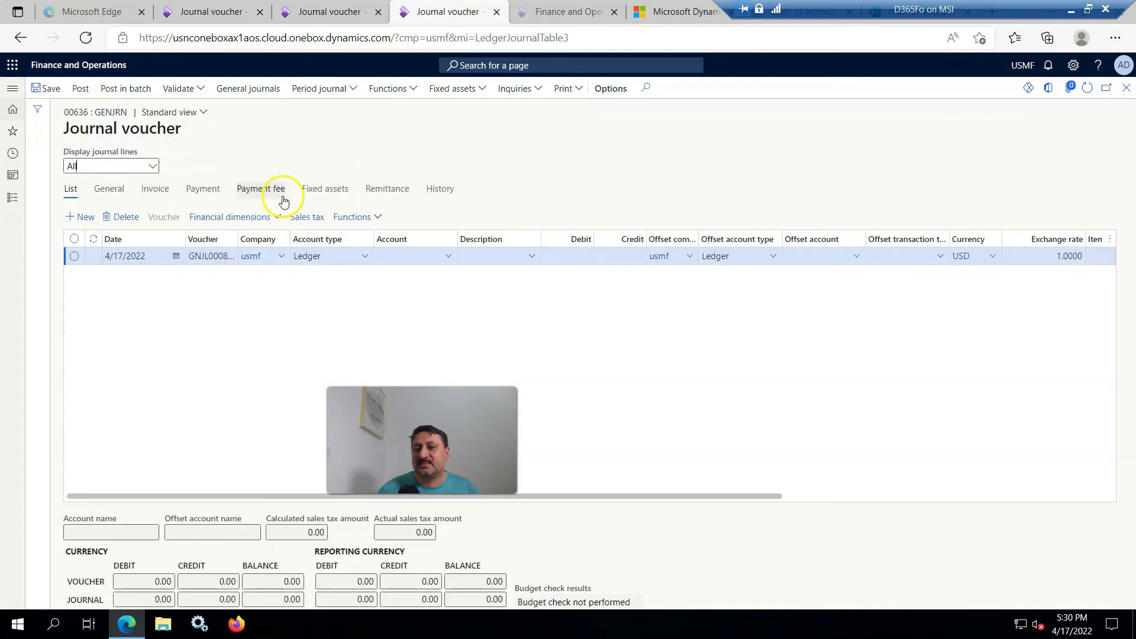
Load Amount voucher template 00635 into journal 00636's lines.
click(374, 220)
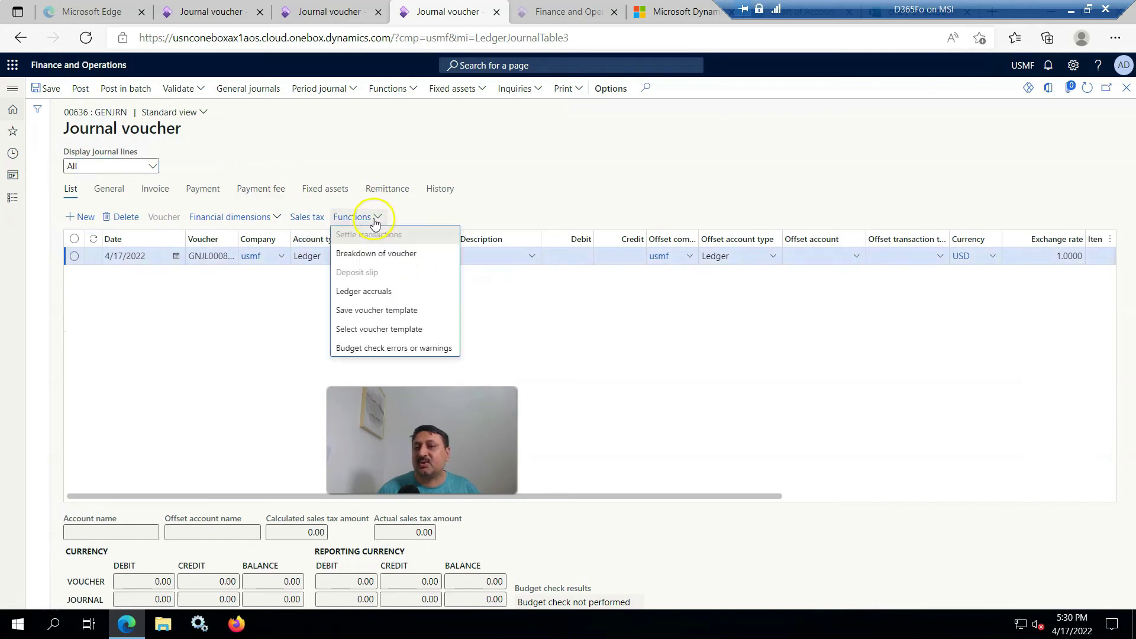
click(376, 328)
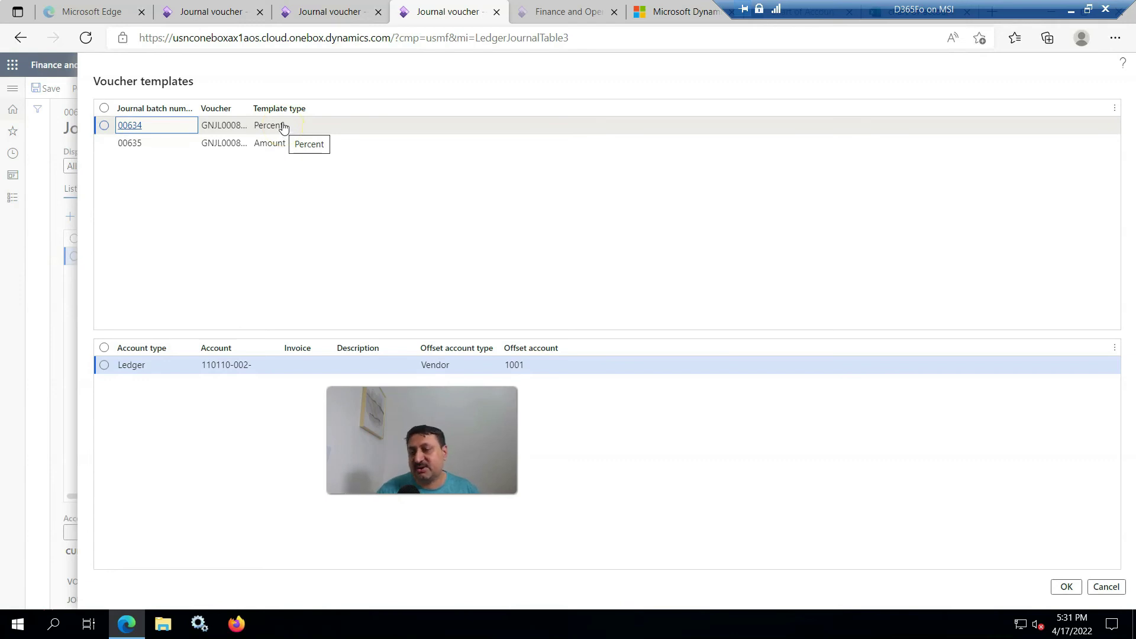
click(299, 150)
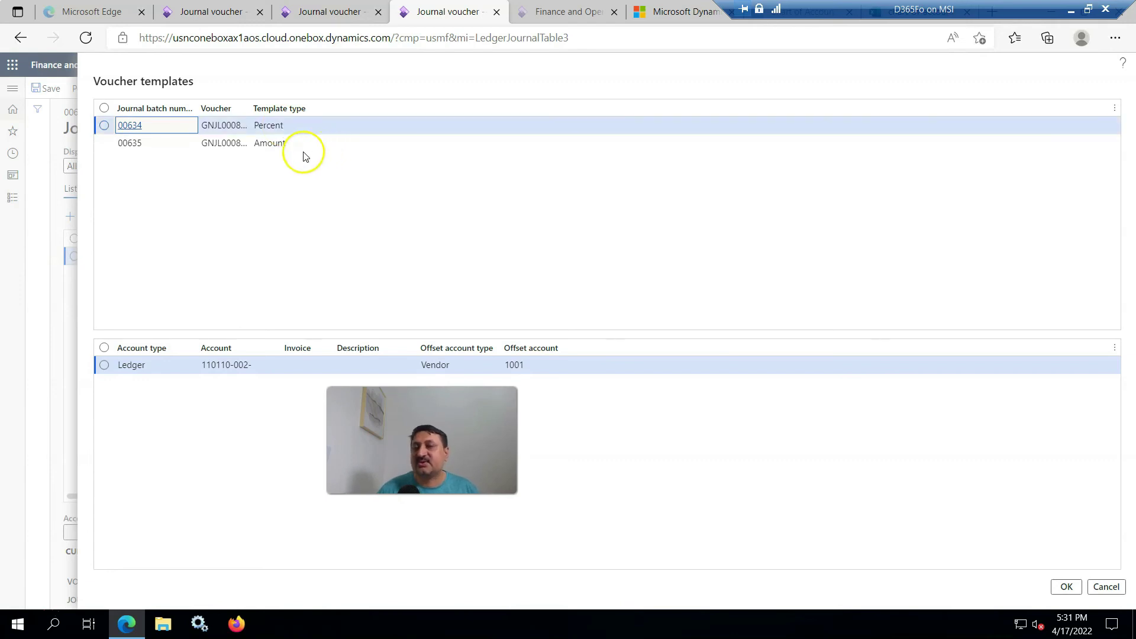
click(268, 148)
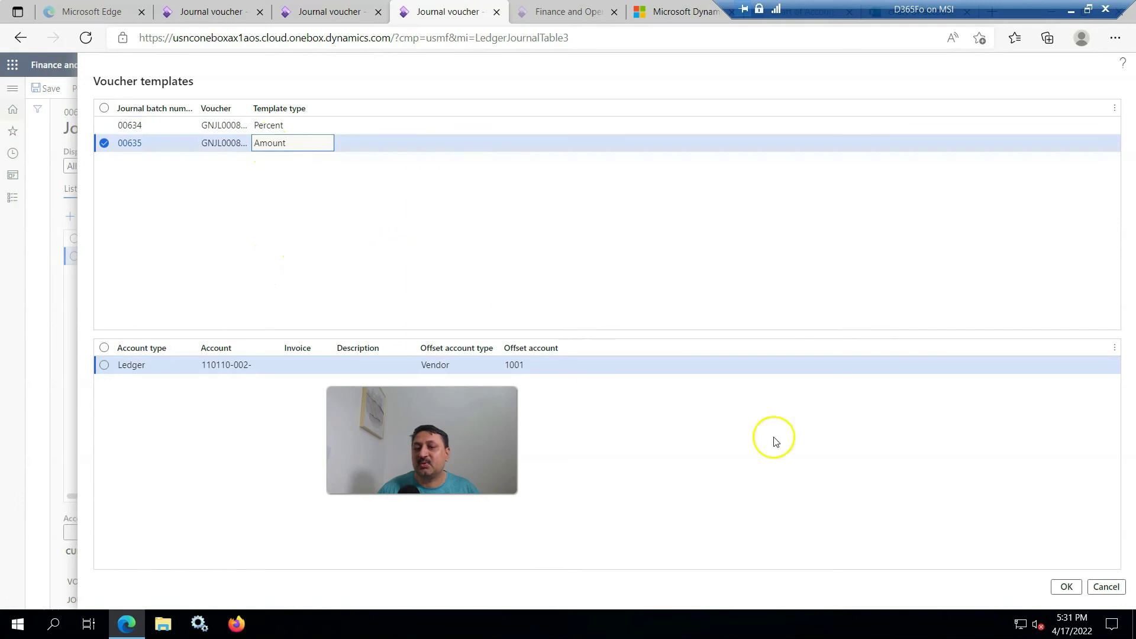
click(1066, 587)
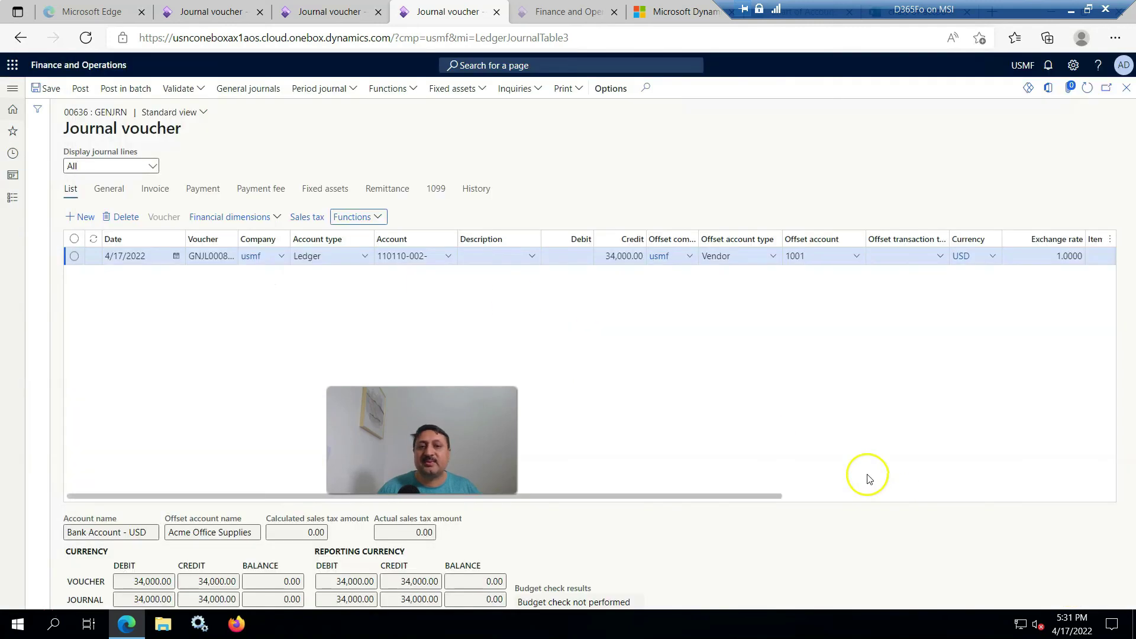